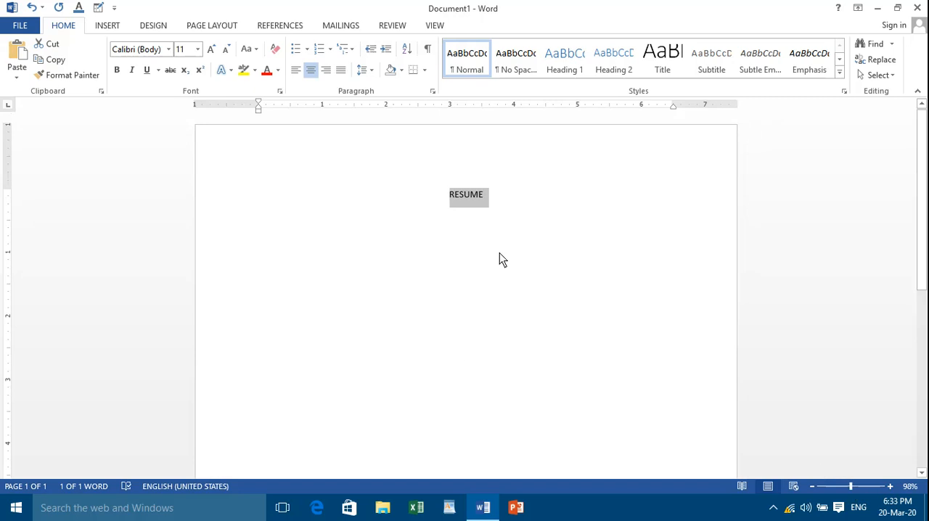
# Format the RESUME heading as bold, underlined text at 22 pt
pyautogui.moveTo(508, 207); pyautogui.dragTo(431, 199)
pyautogui.click(116, 70)
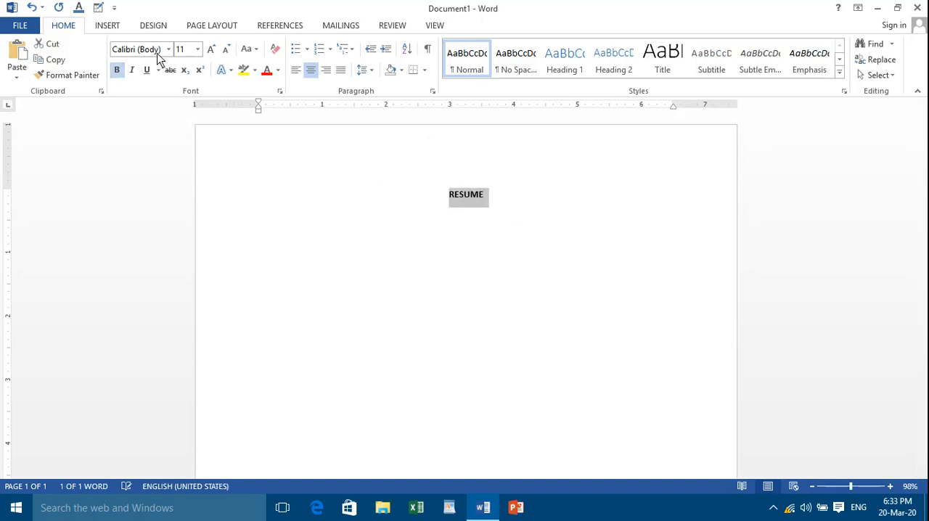
pyautogui.click(212, 49)
pyautogui.click(211, 50)
pyautogui.click(212, 50)
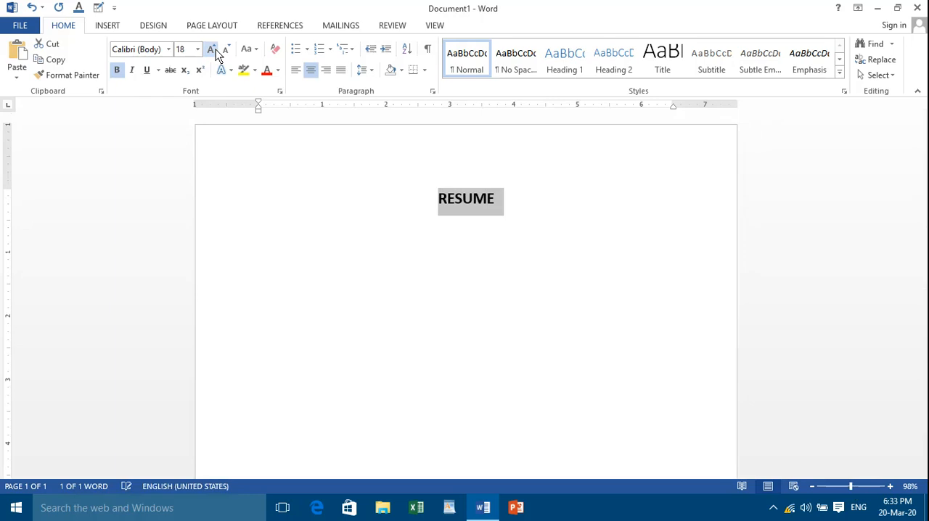
pyautogui.click(212, 50)
pyautogui.click(212, 50)
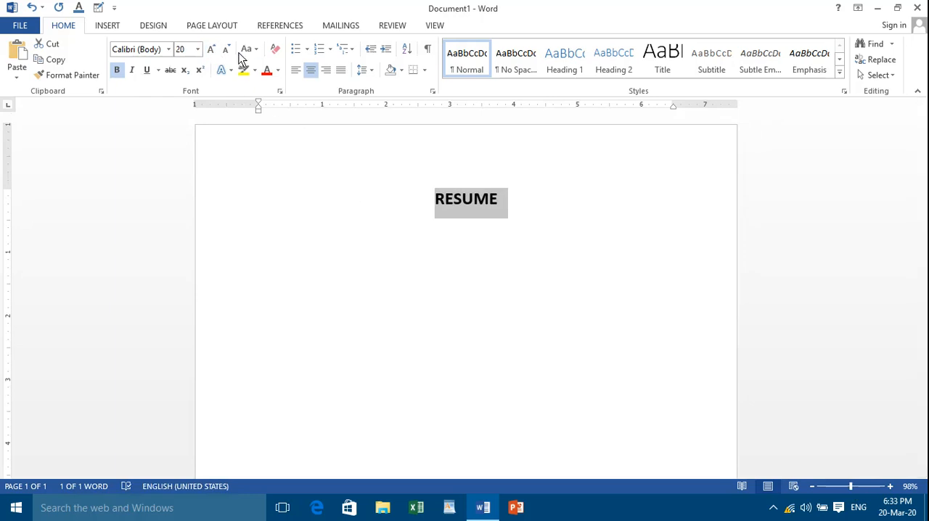
pyautogui.click(213, 50)
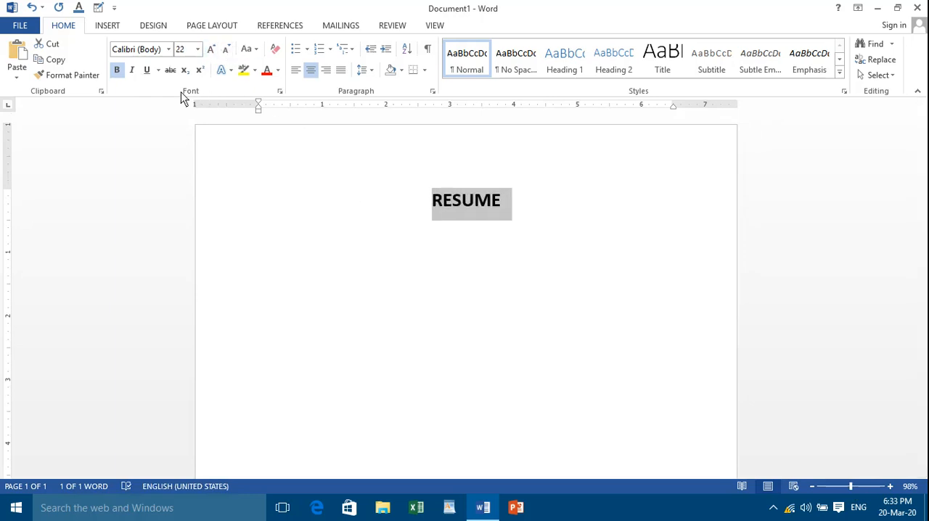
pyautogui.click(148, 70)
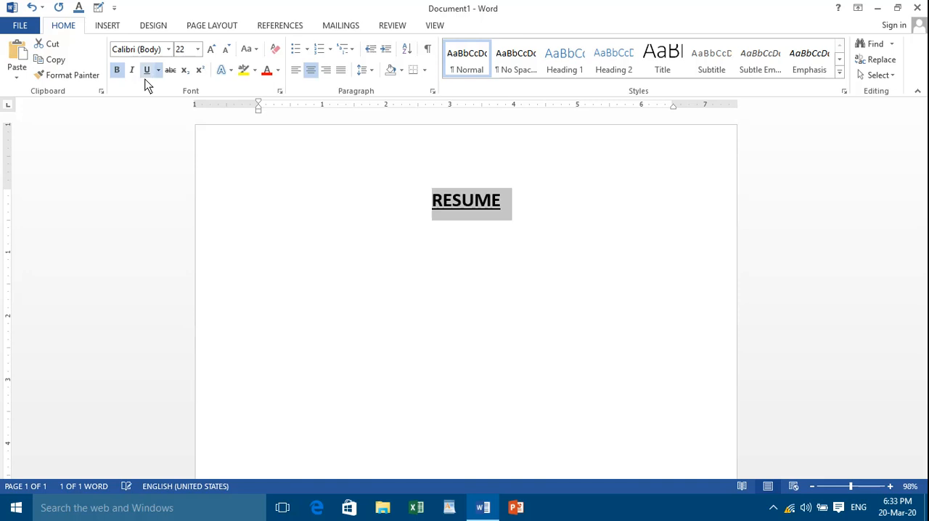
# Start a left-aligned line below the heading with 14 pt text and no bold or underline
pyautogui.click(517, 209)
pyautogui.press('Return')
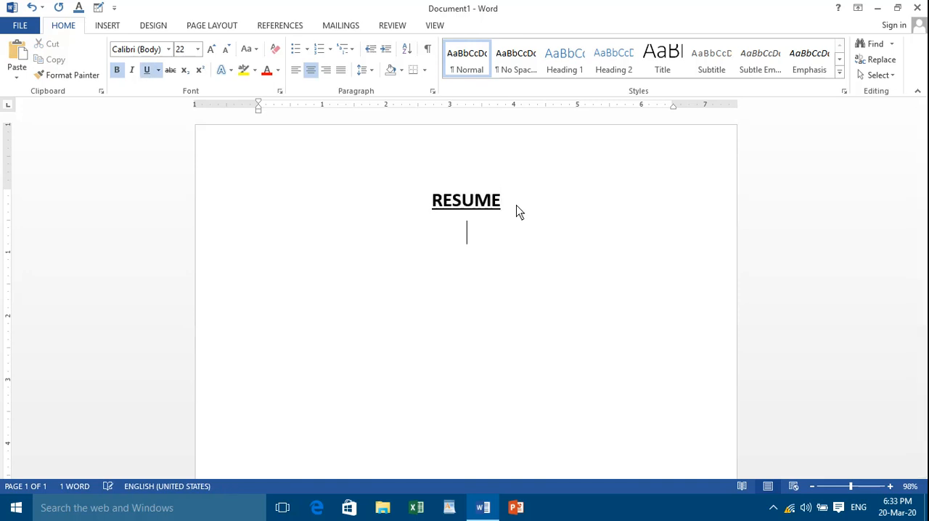
pyautogui.click(147, 70)
pyautogui.click(116, 69)
pyautogui.click(226, 50)
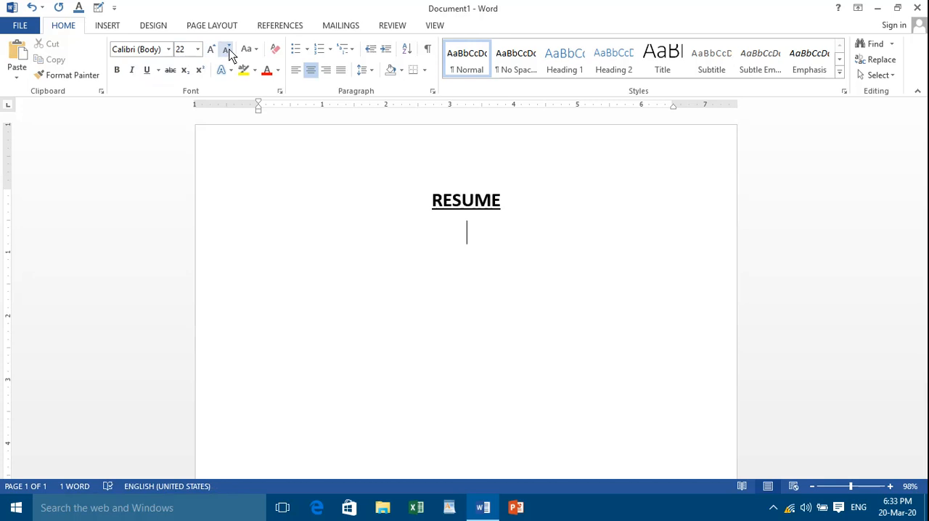
pyautogui.click(226, 49)
pyautogui.click(227, 49)
pyautogui.click(296, 70)
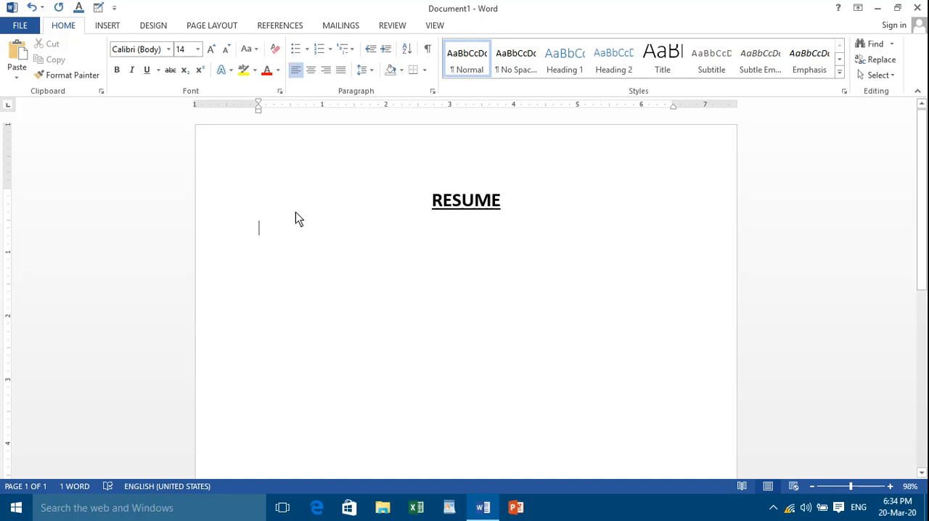
pyautogui.write('rAM')
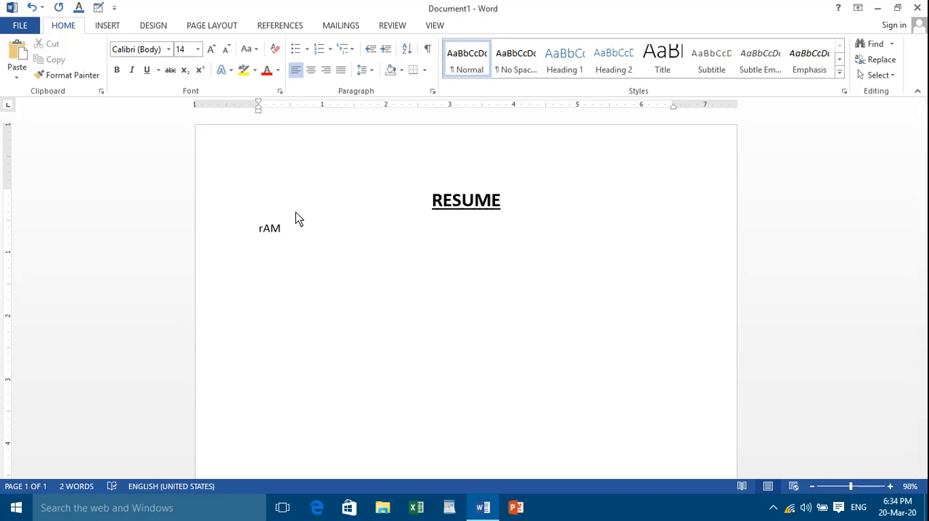
pyautogui.press('BackSpace')
pyautogui.press('BackSpace')
pyautogui.press('BackSpace')
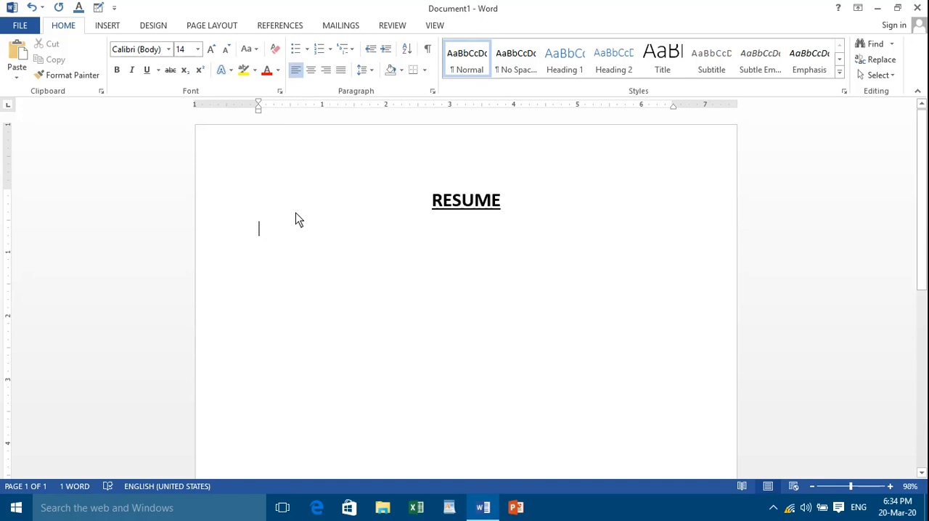
# Enter the candidate's full name on the line below the RESUME heading
pyautogui.write('Ram ')
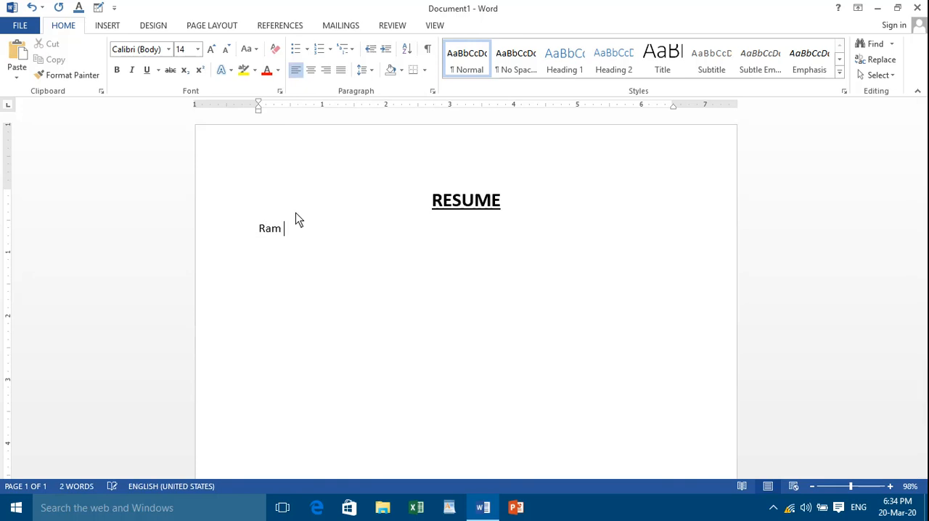
pyautogui.write('Kumar')
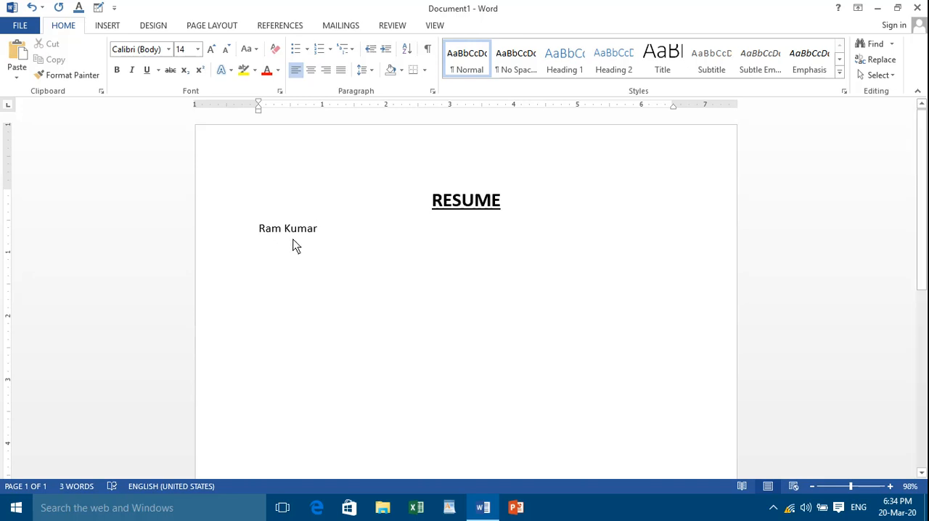
# Change the candidate's name to the Bodoni MT Black font and start a new line below it
pyautogui.moveTo(311, 230); pyautogui.dragTo(254, 233)
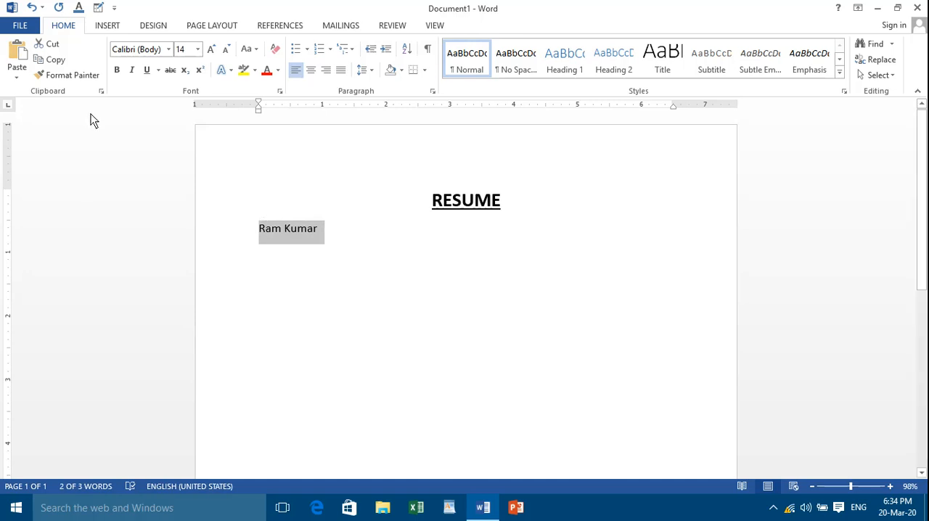
pyautogui.click(168, 49)
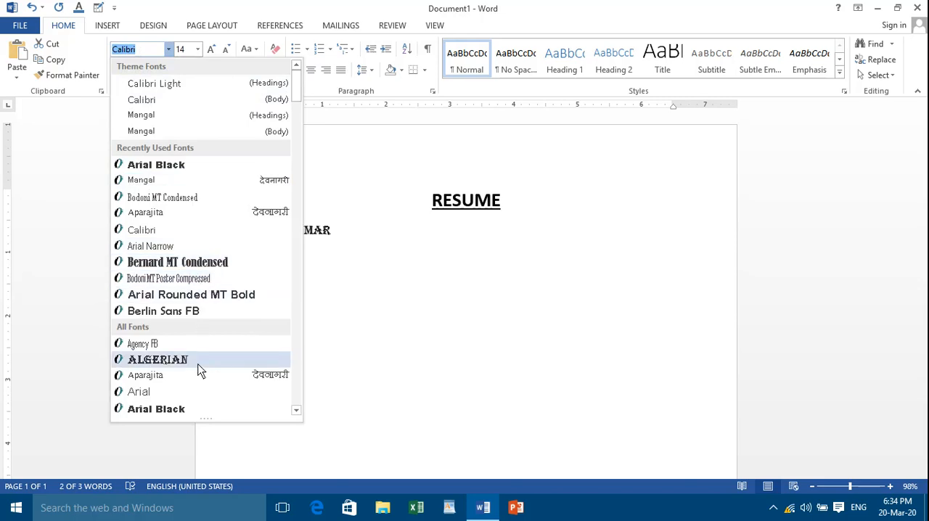
pyautogui.scroll(-4, 187, 403)
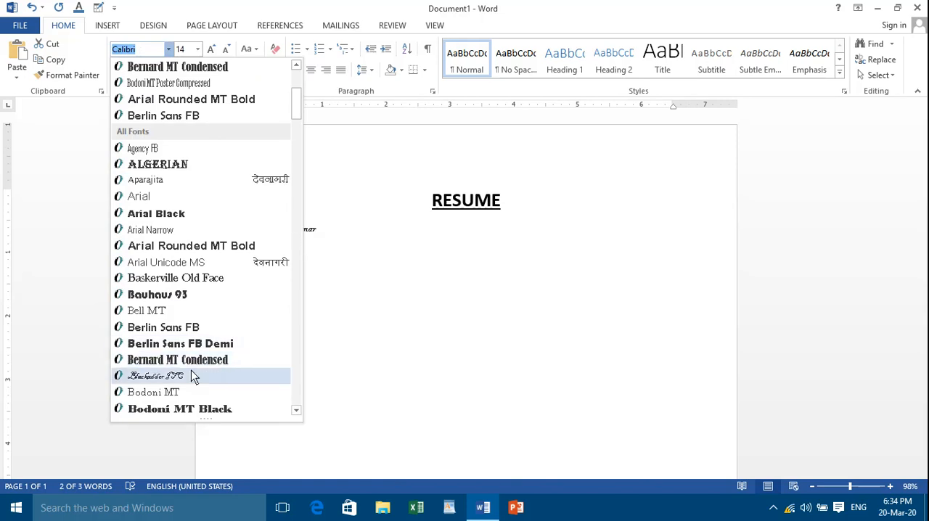
pyautogui.click(191, 411)
pyautogui.click(383, 291)
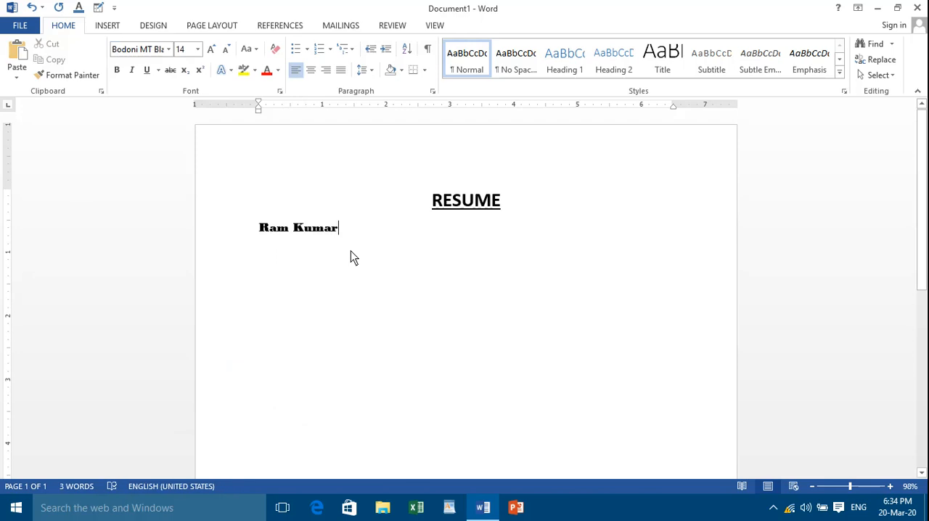
pyautogui.press('Return')
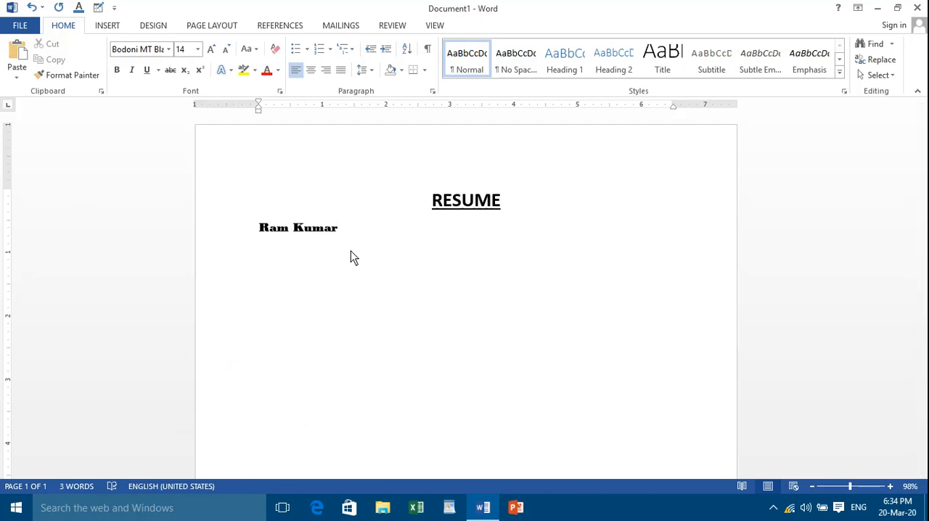
pyautogui.write('S')
pyautogui.write('/')
pyautogui.press('BackSpace')
pyautogui.press('BackSpace')
# Switch the empty line below the name to Calibri (Body) and enter the label "S/O" with a tab-separated ":-"
pyautogui.click(168, 50)
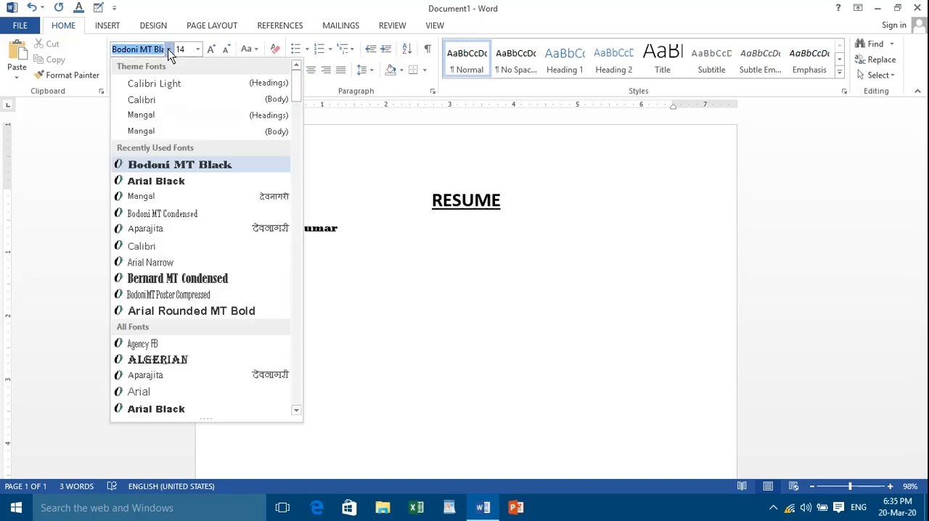
pyautogui.click(157, 104)
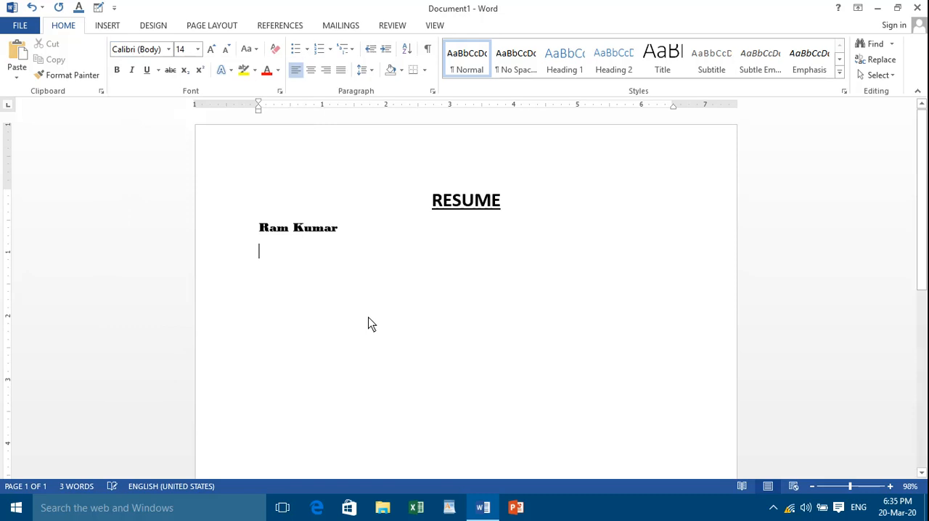
pyautogui.write('S')
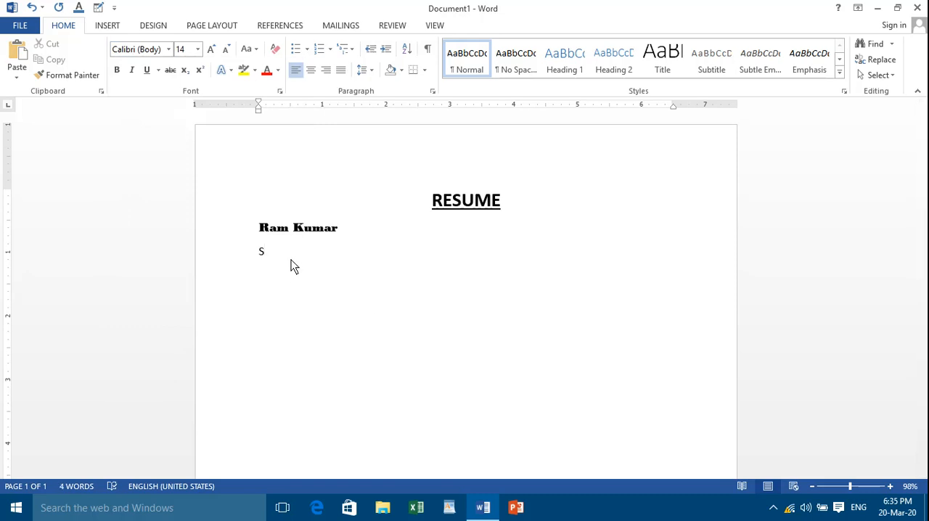
pyautogui.write('/O')
pyautogui.press('Tab')
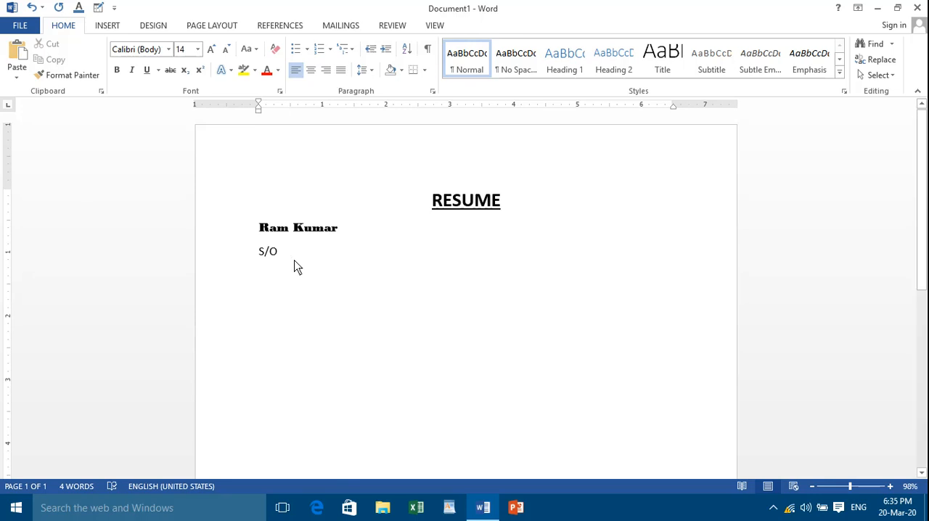
pyautogui.write(':-')
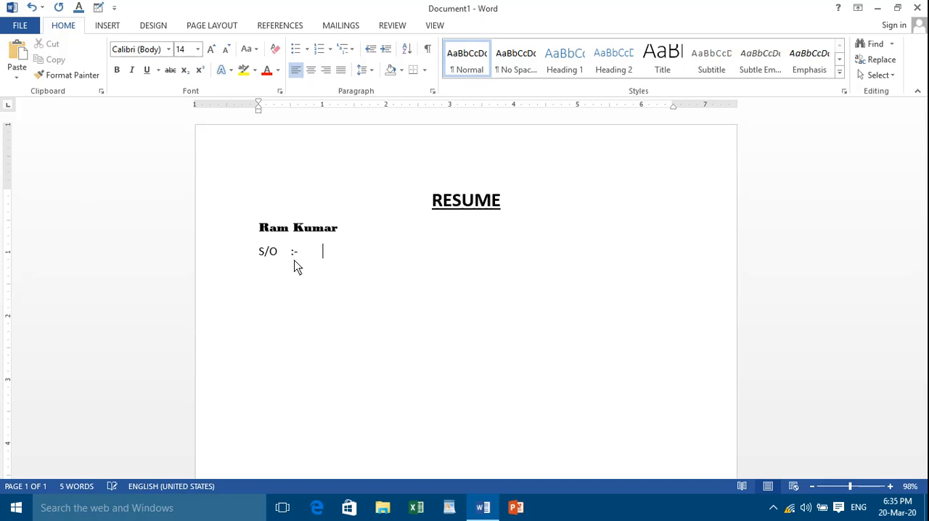
pyautogui.press('Tab')
# Enter the father's full name after the ":-" on the S/O line
pyautogui.write('Dashrath Rana')
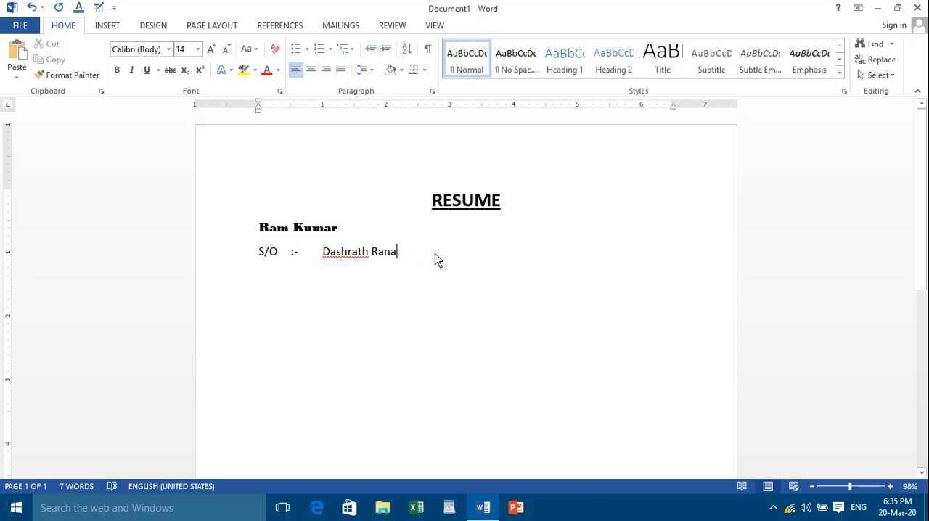
# Add an "Address" line with a tab-separated ":-" and align the S/O line's ":-" with it
pyautogui.press('Return')
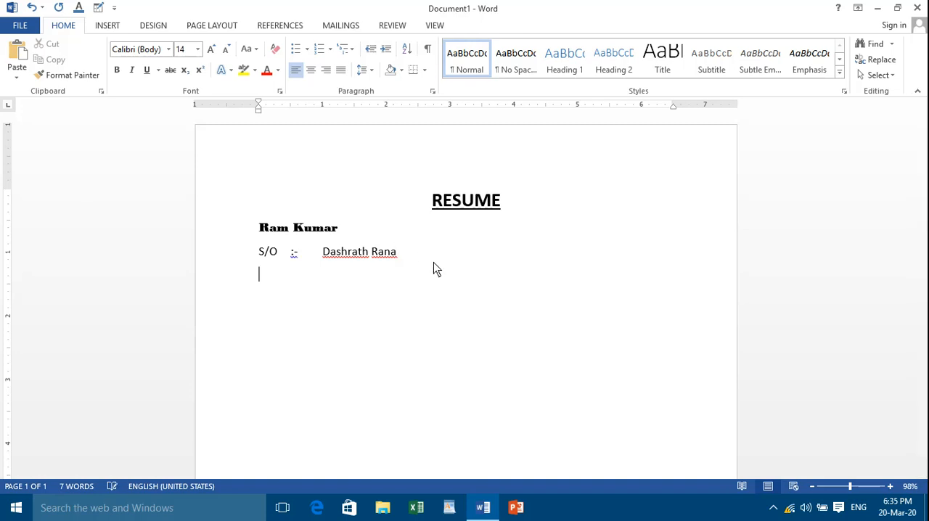
pyautogui.write('Addr')
pyautogui.write('ess')
pyautogui.press('Tab')
pyautogui.write(':-')
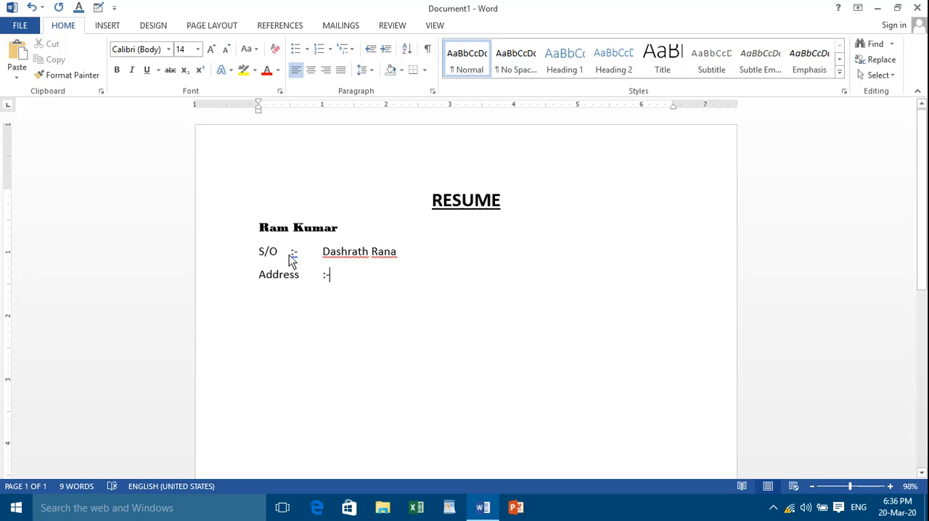
pyautogui.click(291, 257)
pyautogui.press('Tab')
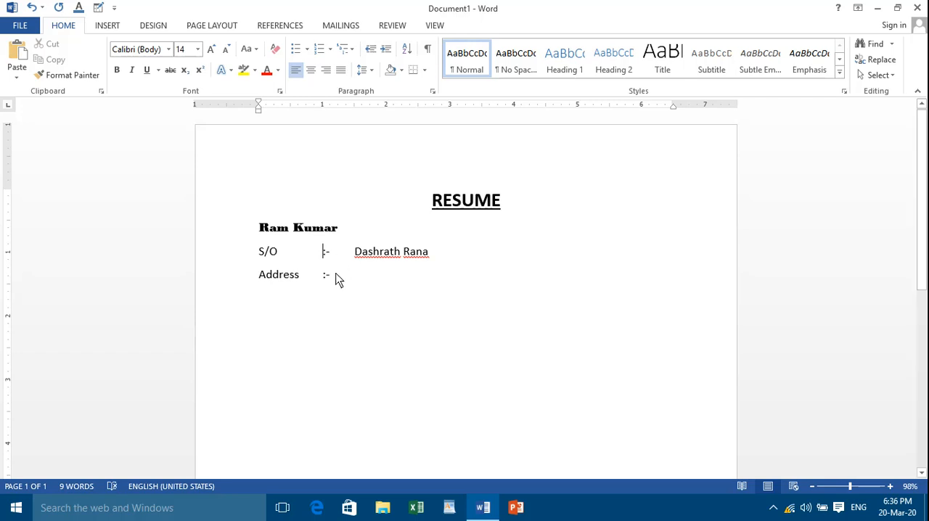
# Add a tab-spaced "Vill - " entry with a dotted blank and a comma to the Address line
pyautogui.click(337, 281)
pyautogui.press('Tab')
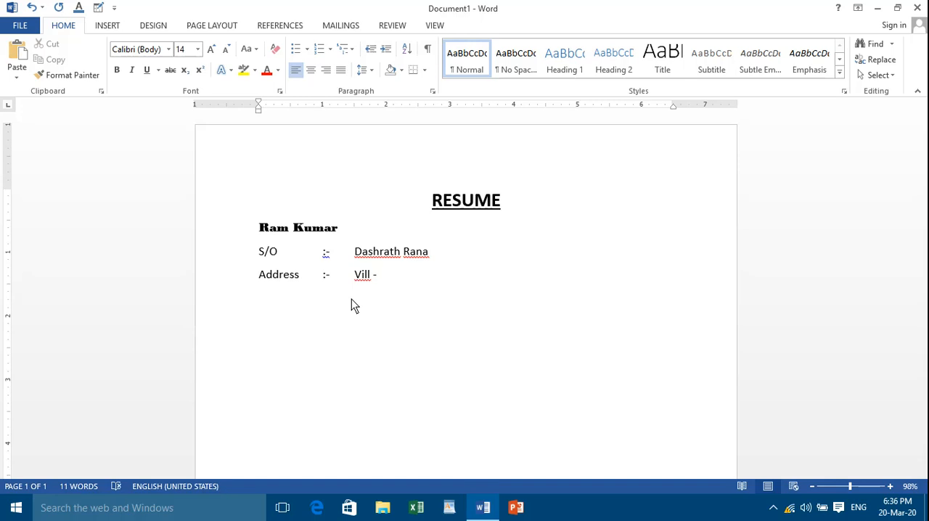
pyautogui.write('.........................................')
pyautogui.press('BackSpace')
pyautogui.write(',')
pyautogui.write(' PO')
pyautogui.write(' - ')
pyautogui.write('.............')
pyautogui.write('................')
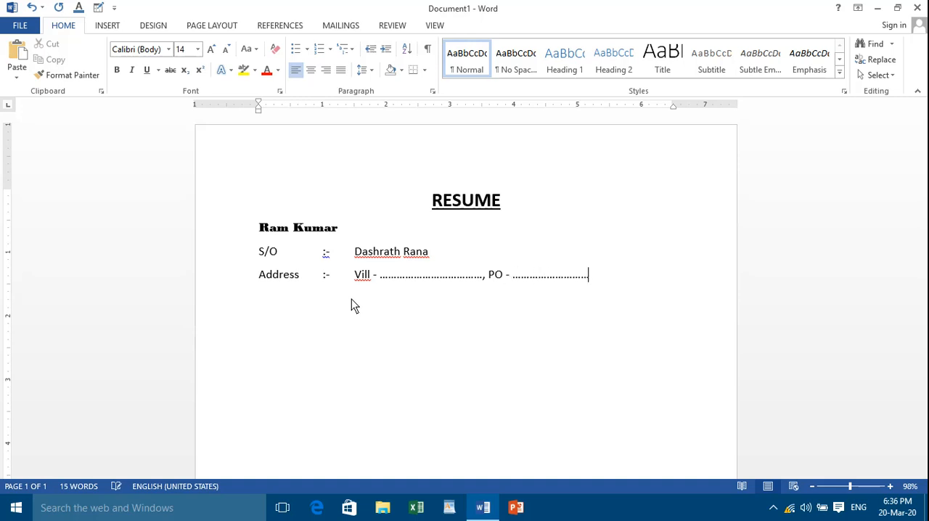
pyautogui.write(',')
# Add a "PO - " entry with a dotted blank after the village entry on the Address line
pyautogui.press('BackSpace')
# Add a new line reading "PS -" under the Address line and indent it to align with "Vill"
pyautogui.write('PS -')
pyautogui.click(259, 300)
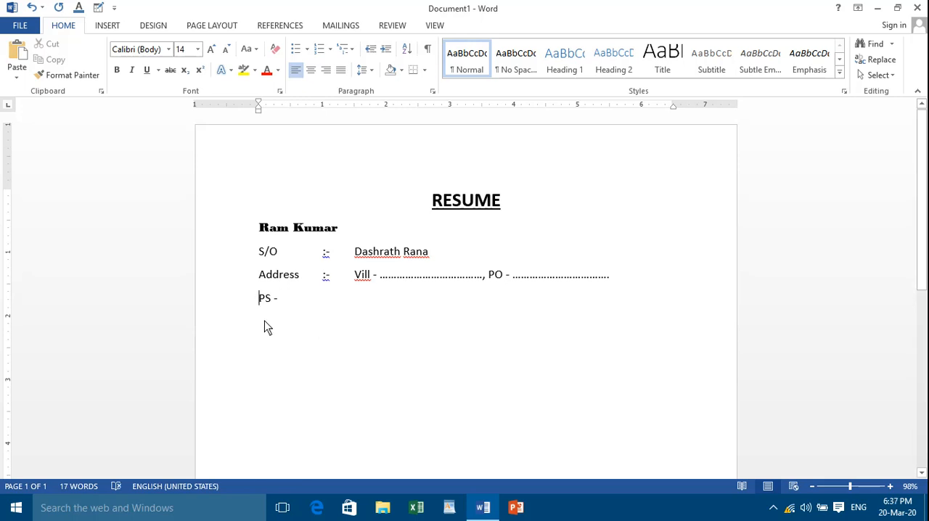
pyautogui.press('Tab')
pyautogui.press('Tab')
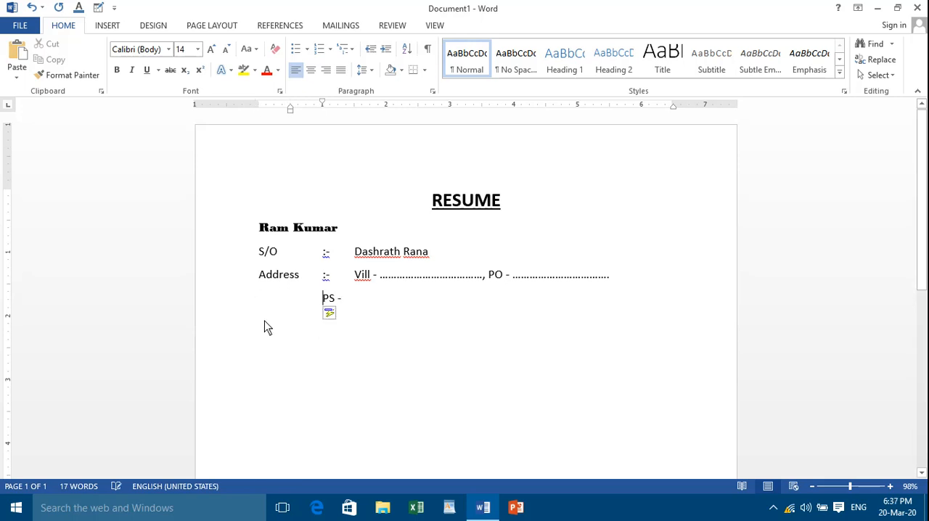
pyautogui.press('Tab')
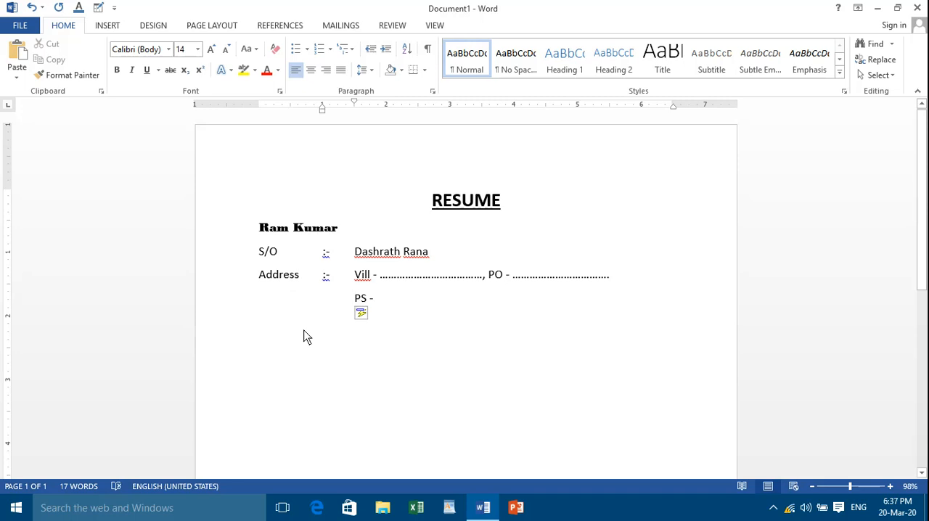
# Fill the PS entry with a dotted blank followed by a comma
pyautogui.click(396, 306)
pyautogui.write('.')
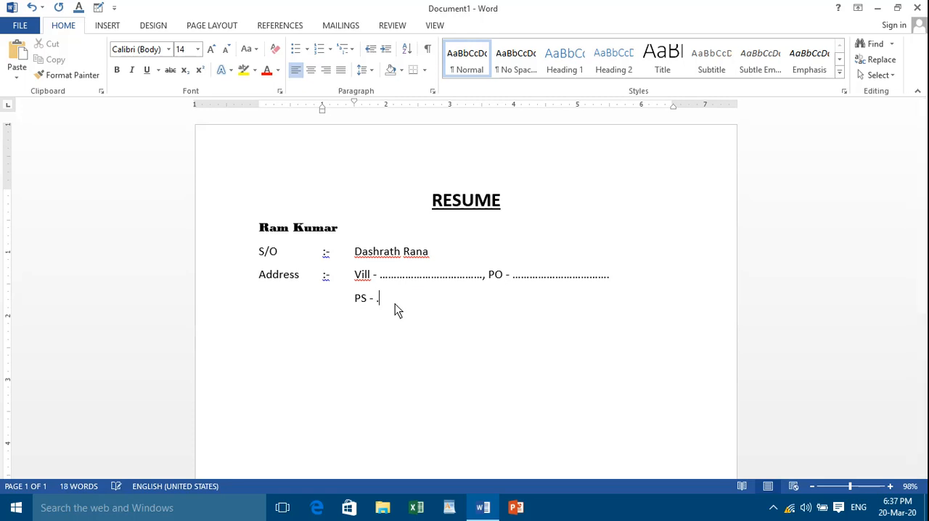
pyautogui.write('..........................., Dist. - ..............')
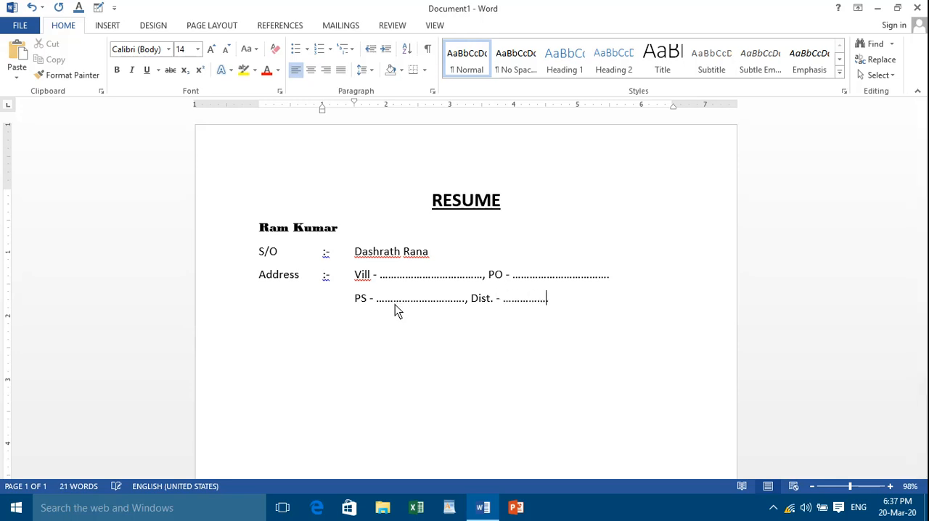
pyautogui.write('....................')
# Add a "Dist. - " entry with a dotted blank after the PS entry, ending level with the PO blank above
pyautogui.press('BackSpace')
# Add a "Pin Code - " entry with a dotted blank on a new line below the PS line
pyautogui.press('Return')
pyautogui.write('Pin Code - ......................, Mo')
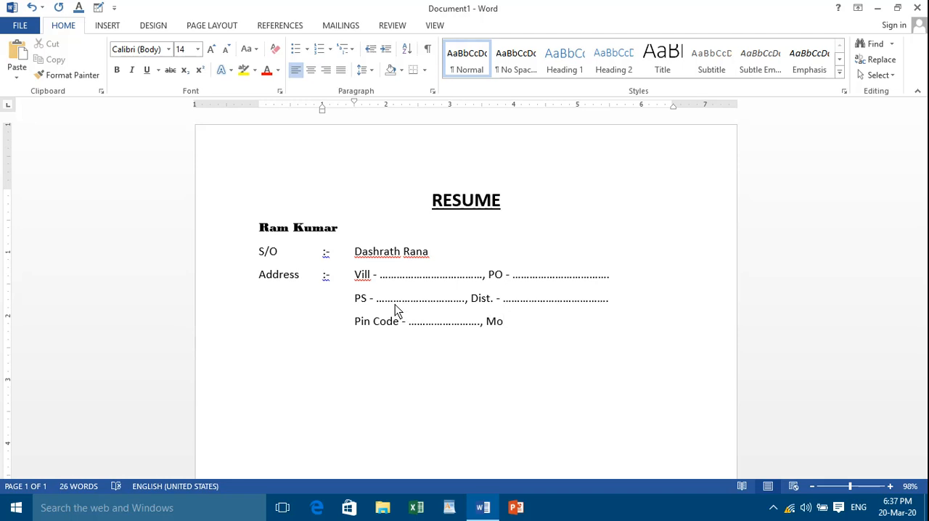
pyautogui.write('bile')
pyautogui.write(' No')
pyautogui.write('. ')
pyautogui.write('- .')
pyautogui.write('...................')
pyautogui.write('.')
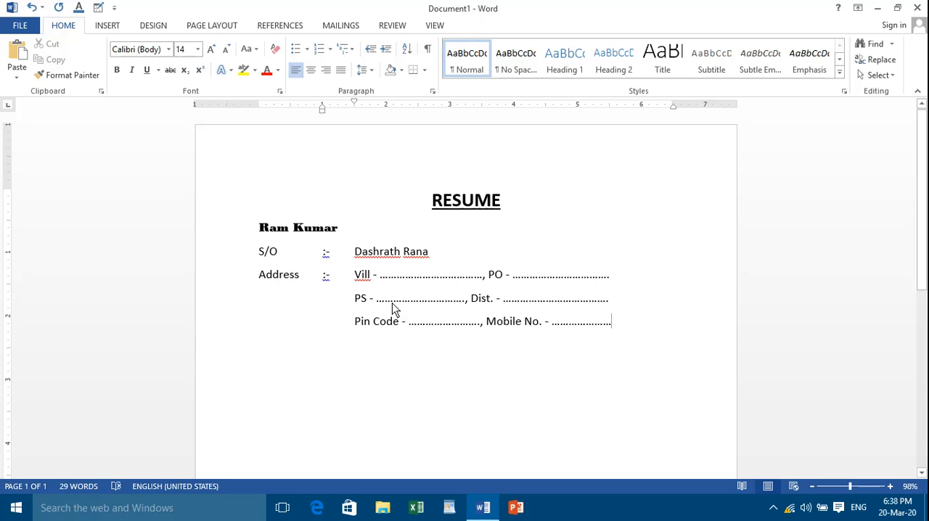
# Draw a straight horizontal line about 8.48" long across the full page width, just below the Pin Code line
pyautogui.scroll(-1, 559, 174)
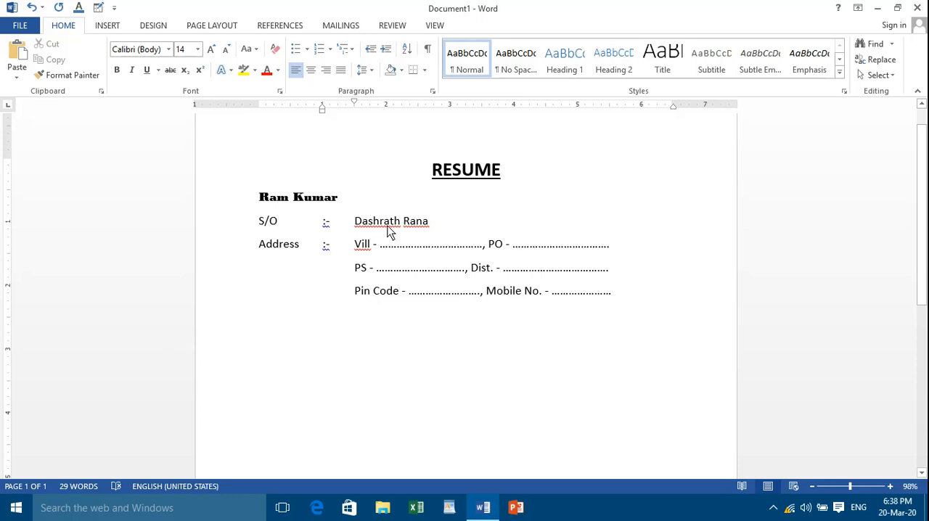
pyautogui.click(115, 31)
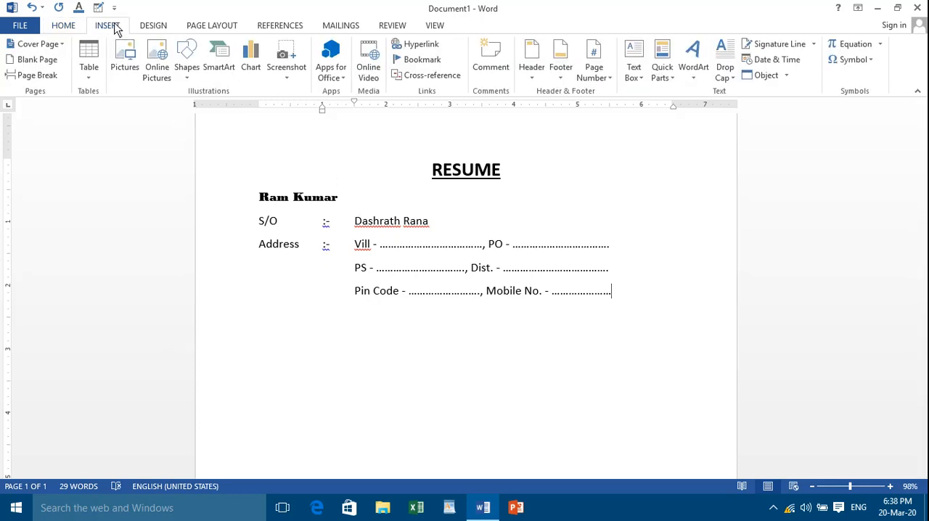
pyautogui.click(186, 76)
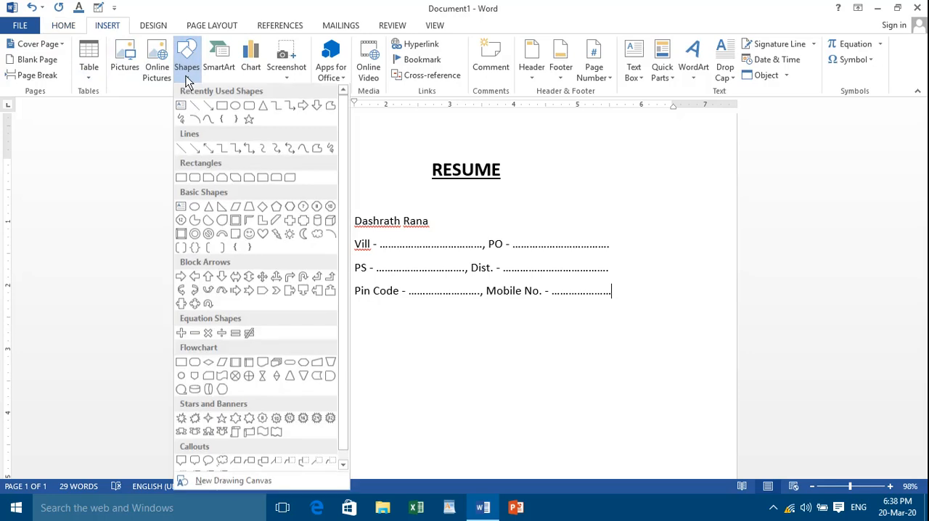
pyautogui.click(186, 153)
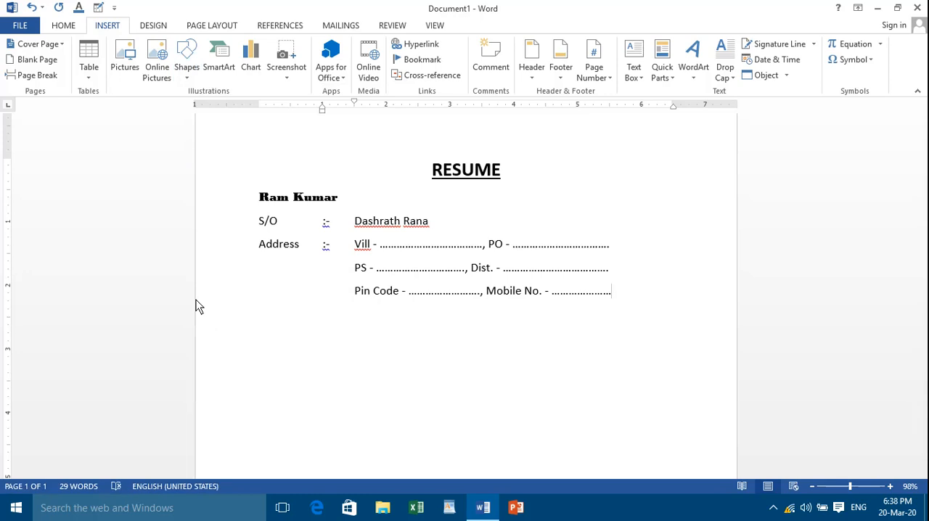
pyautogui.moveTo(196, 299); pyautogui.dragTo(338, 312)
pyautogui.moveTo(430, 327)
pyautogui.mouseDown()
pyautogui.moveTo(614, 357)
pyautogui.moveTo(736, 353)
pyautogui.mouseUp()
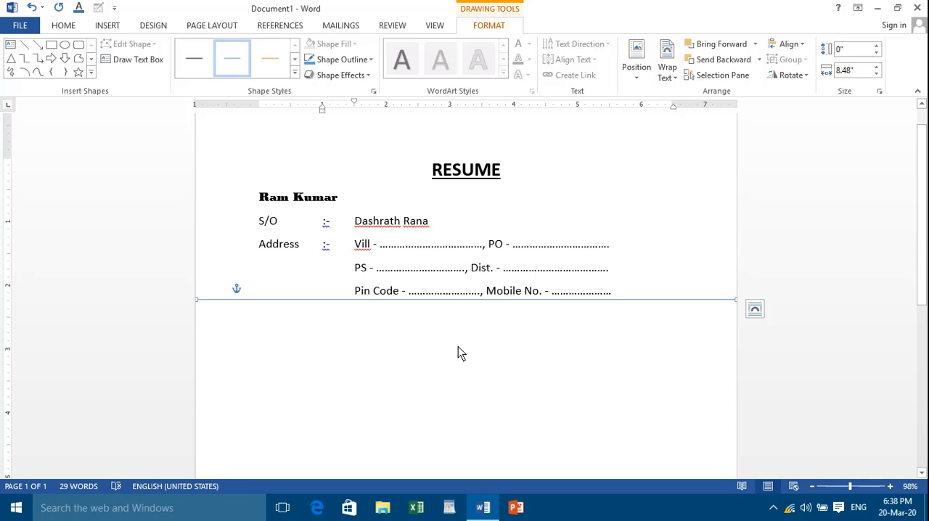
# Apply the thick black preset style to the horizontal line and deselect it
pyautogui.click(295, 77)
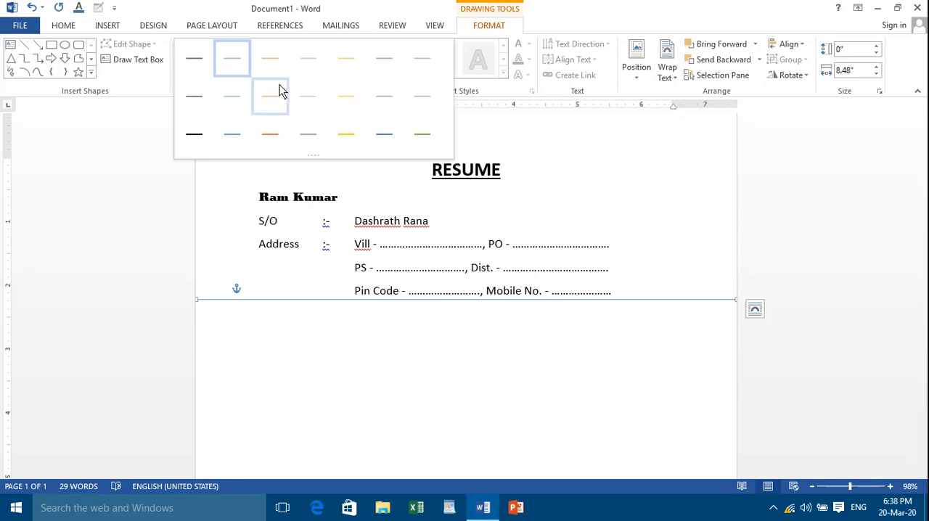
pyautogui.click(202, 143)
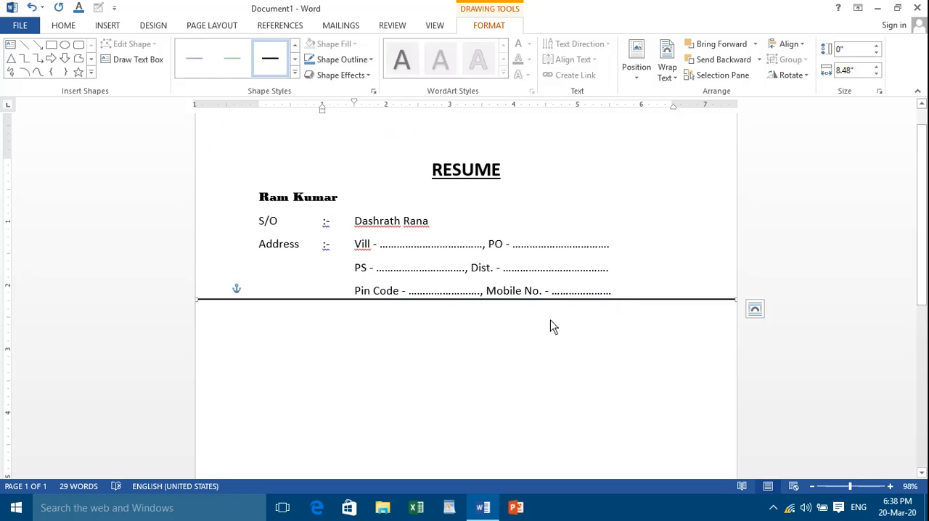
pyautogui.click(614, 292)
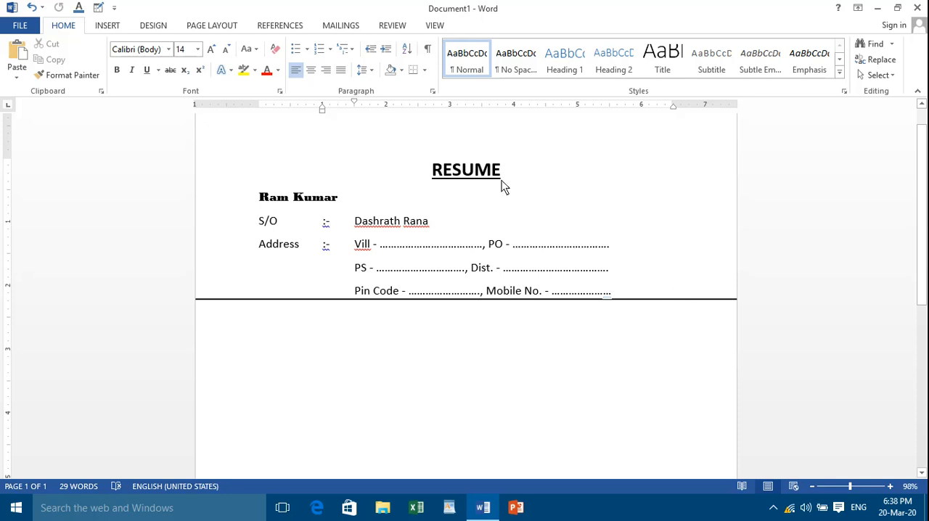
# Draw a rectangle about 1.27" high and 1.1" wide beside the address details, just above the horizontal line
pyautogui.click(114, 27)
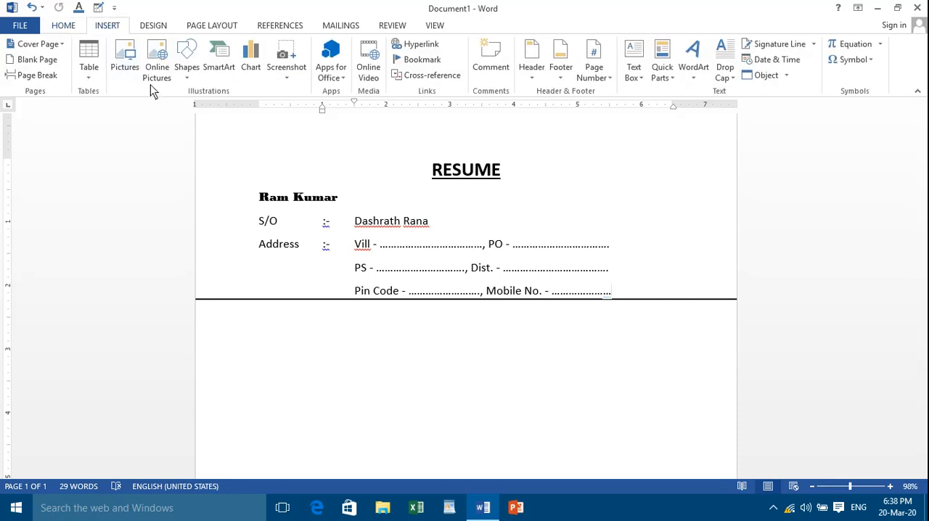
pyautogui.click(182, 82)
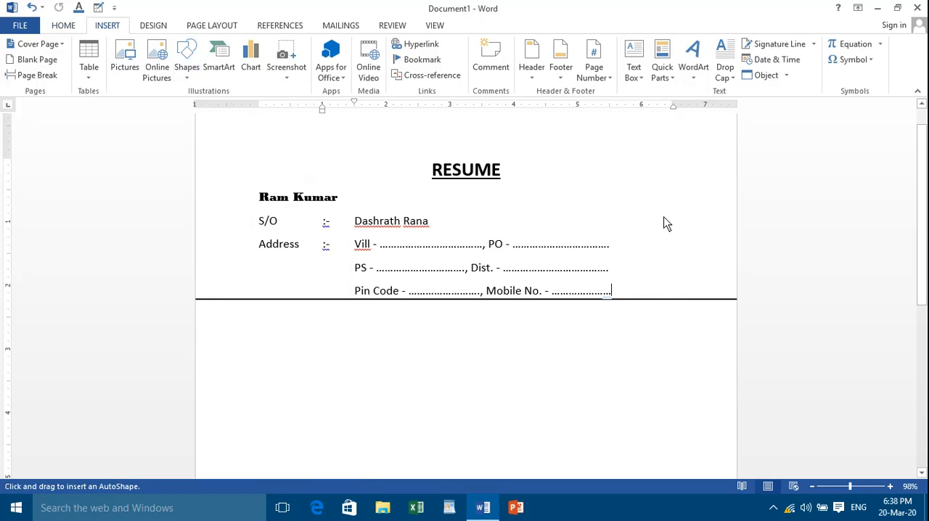
pyautogui.click(222, 107)
pyautogui.moveTo(637, 216)
pyautogui.mouseDown()
pyautogui.moveTo(641, 261)
pyautogui.moveTo(676, 293)
pyautogui.moveTo(707, 293)
pyautogui.mouseUp()
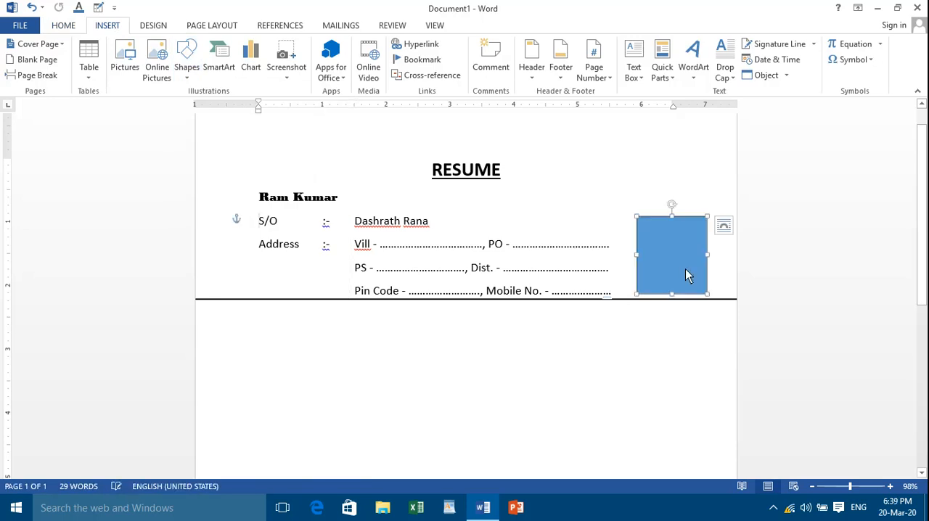
pyautogui.moveTo(674, 263); pyautogui.dragTo(672, 259)
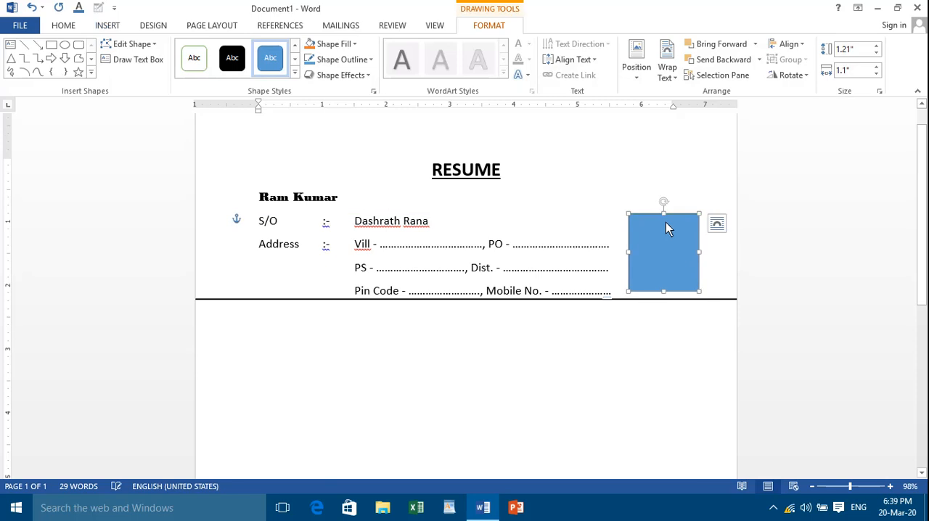
pyautogui.moveTo(664, 214); pyautogui.dragTo(664, 210)
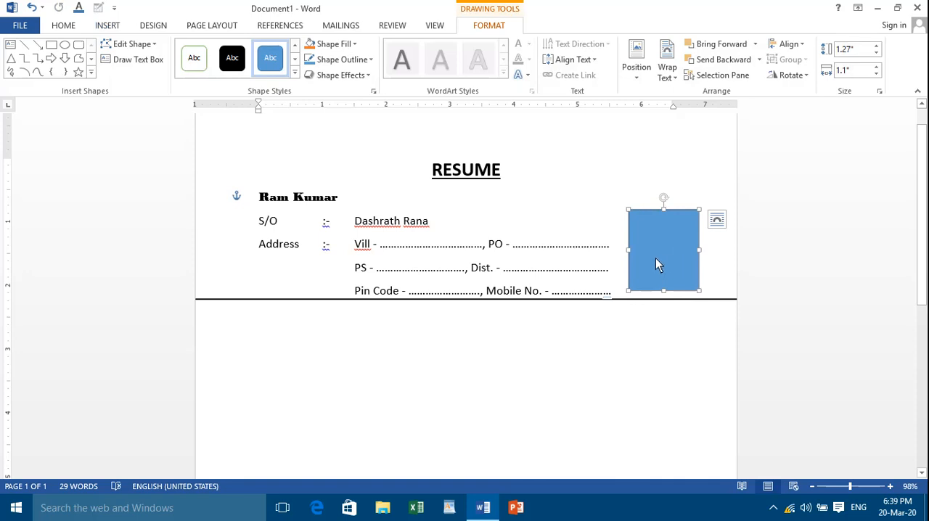
# Give the rectangle the white preset style with a black outline and add the centred text "Passport Size Photo" inside it
pyautogui.click(295, 72)
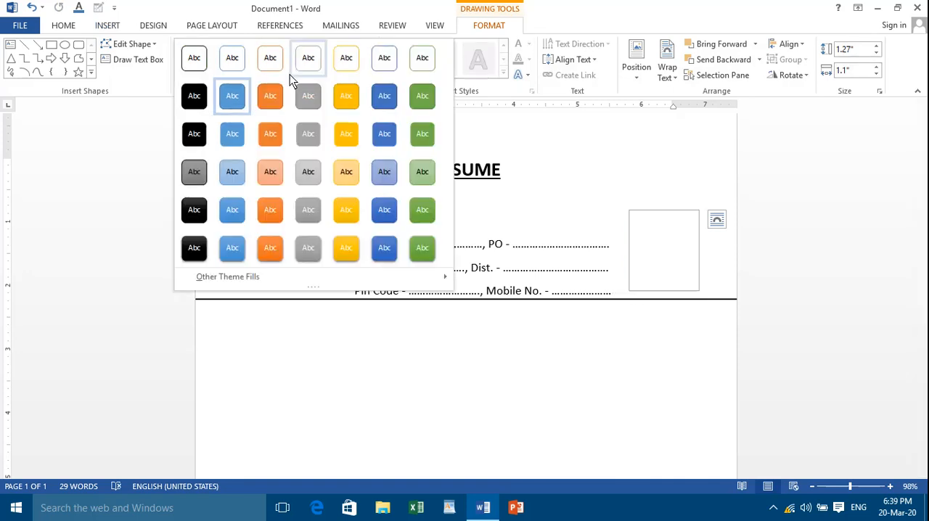
pyautogui.click(206, 64)
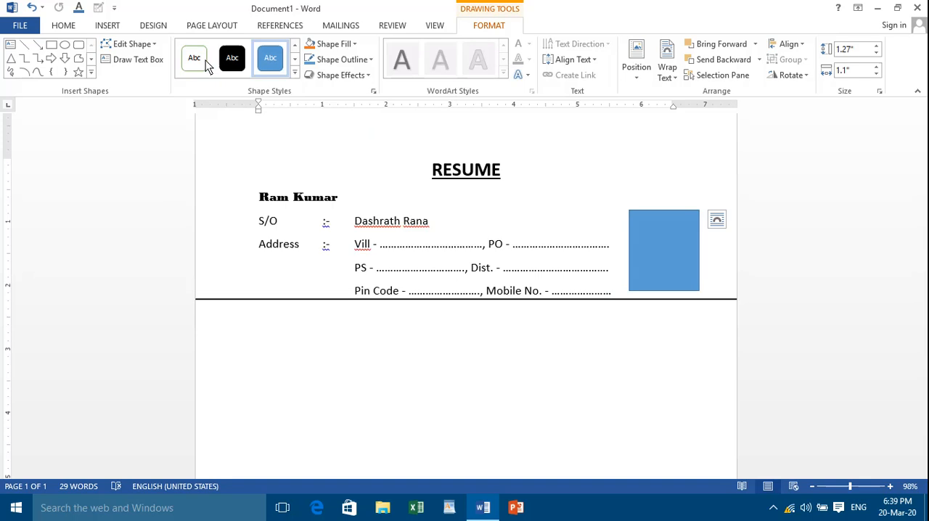
pyautogui.rightClick(657, 246)
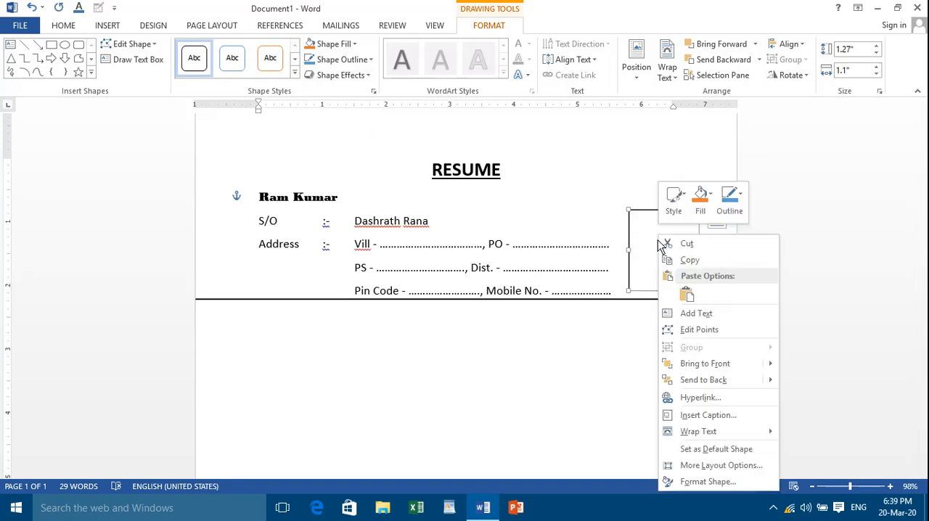
pyautogui.click(696, 314)
pyautogui.hotkey('ctrl', 'e')
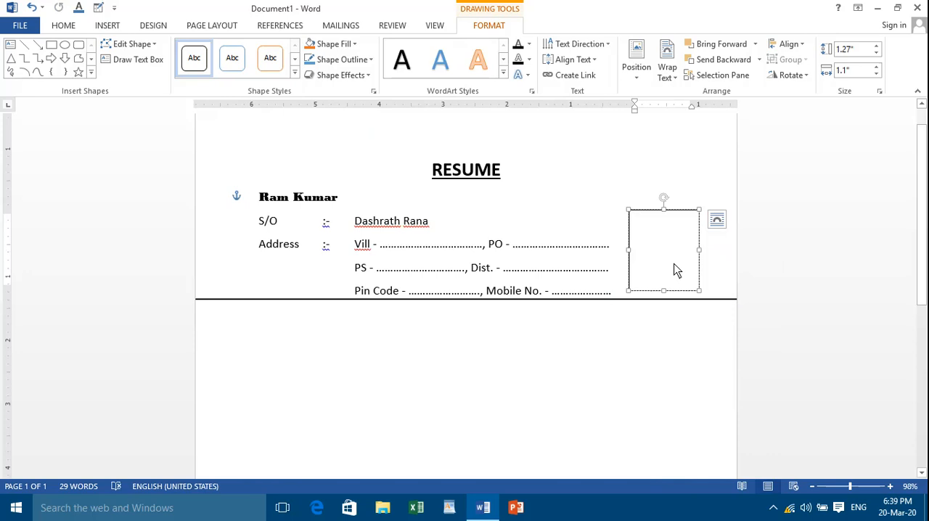
pyautogui.write('P')
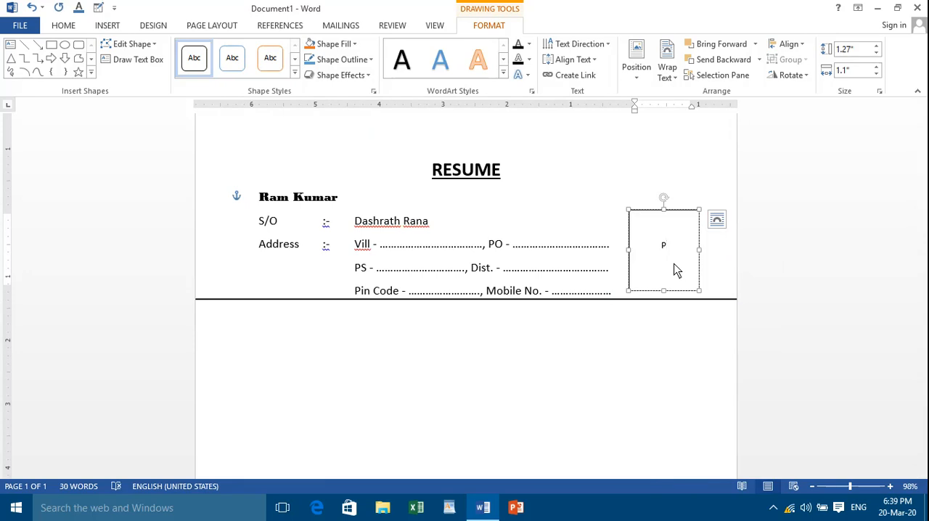
pyautogui.write('assport Size Photo')
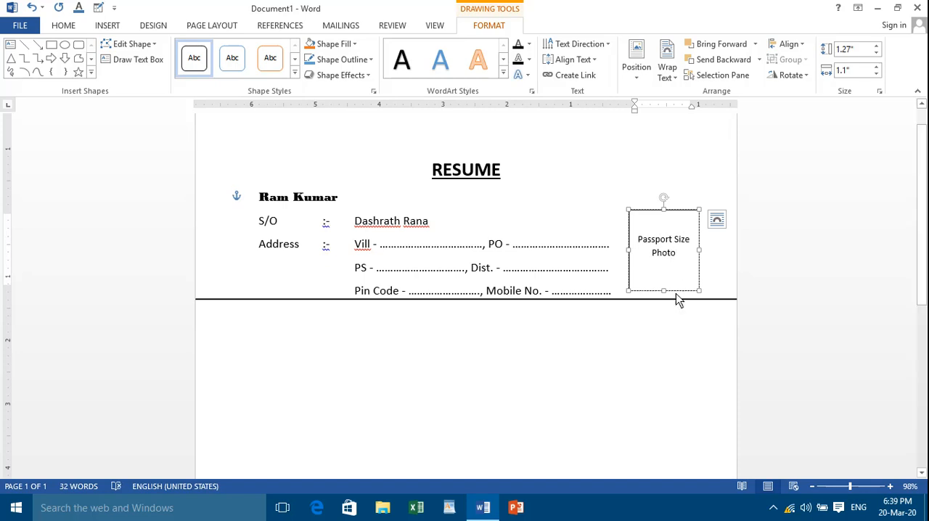
# Add a new line reading "Education Qualification" at the page margin below the horizontal line
pyautogui.click(675, 327)
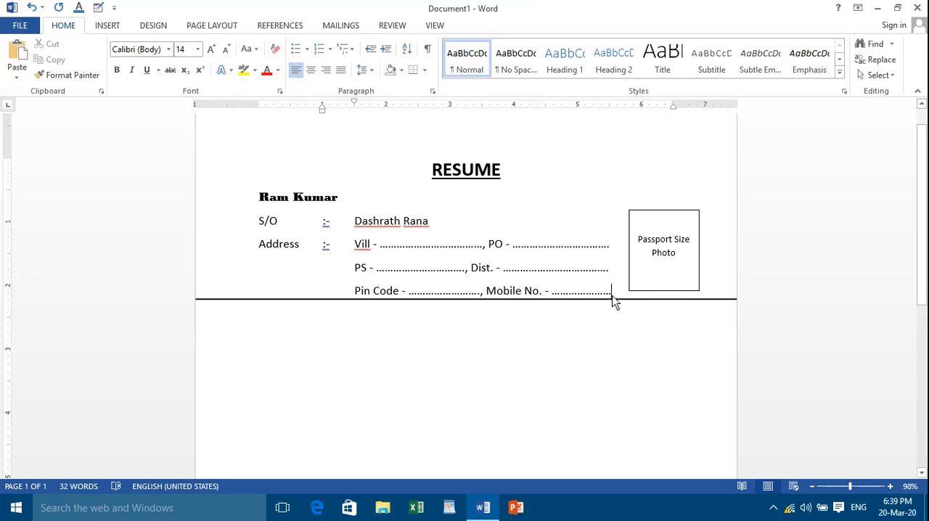
pyautogui.press('Return')
pyautogui.press('BackSpace')
pyautogui.write('E')
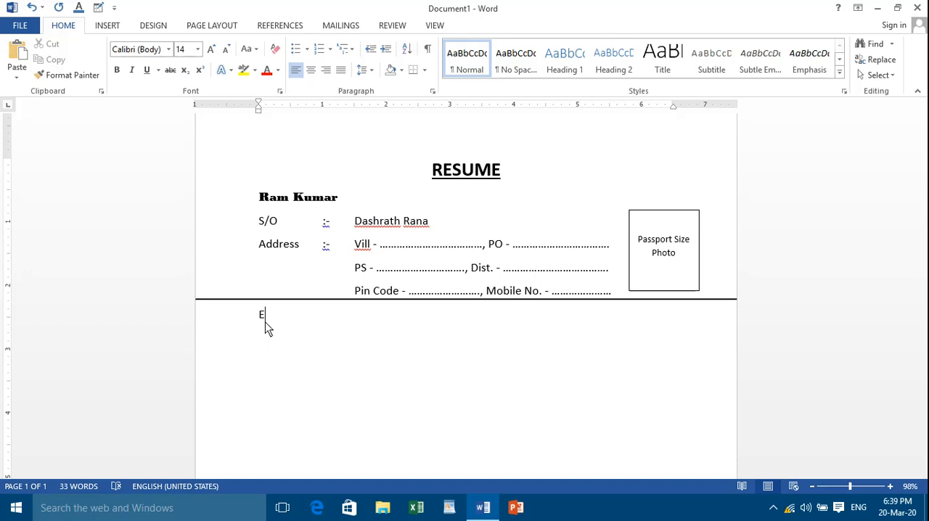
pyautogui.write('ducation Qualification')
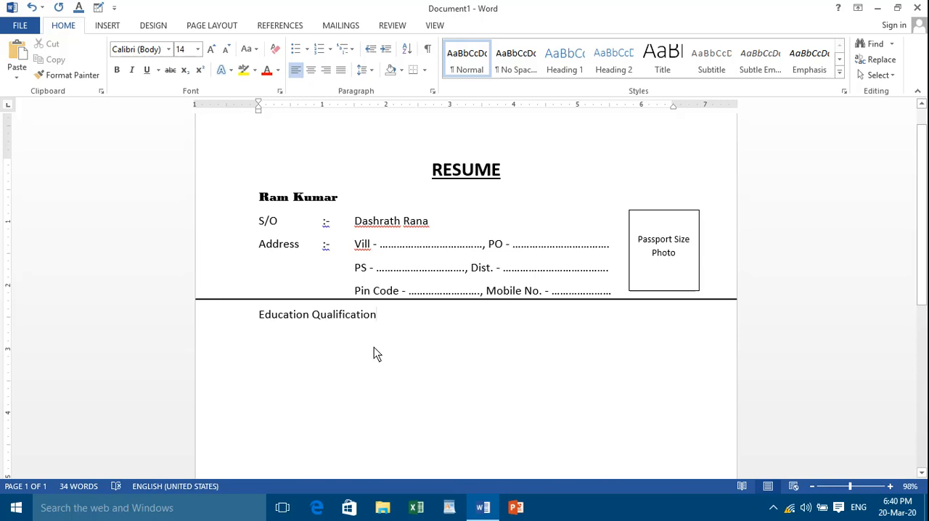
# Make the "Education Qualification" heading bold and underlined
pyautogui.moveTo(387, 323); pyautogui.dragTo(256, 327)
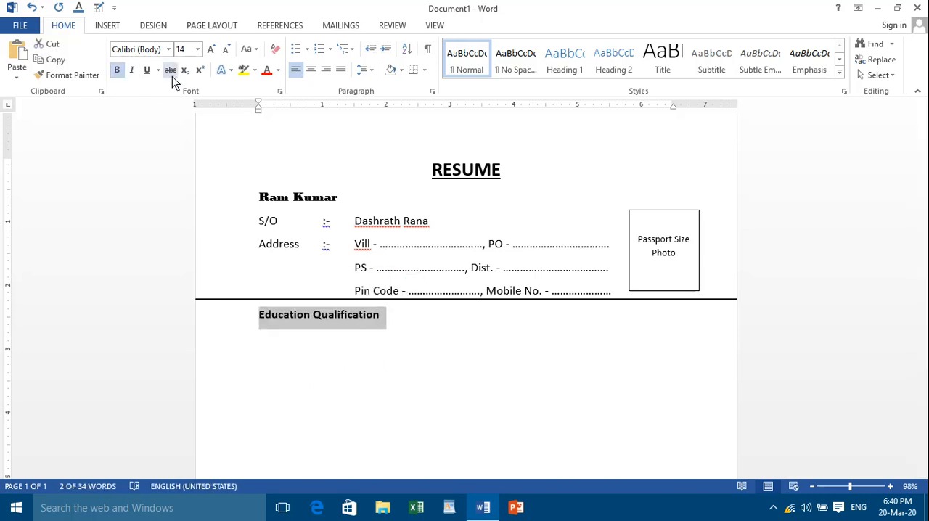
pyautogui.click(152, 74)
pyautogui.click(388, 328)
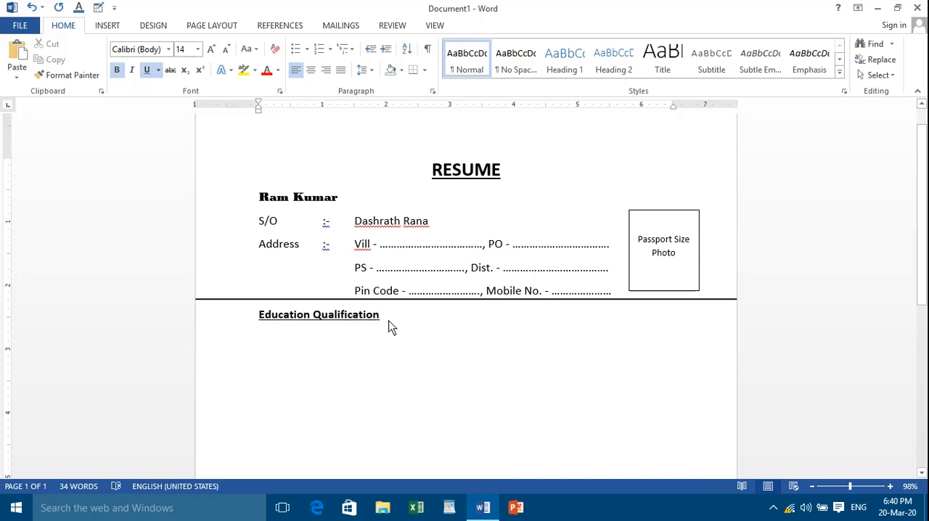
# Correct the heading's first word to "Educational" and end the heading with ":-"
pyautogui.write('l')
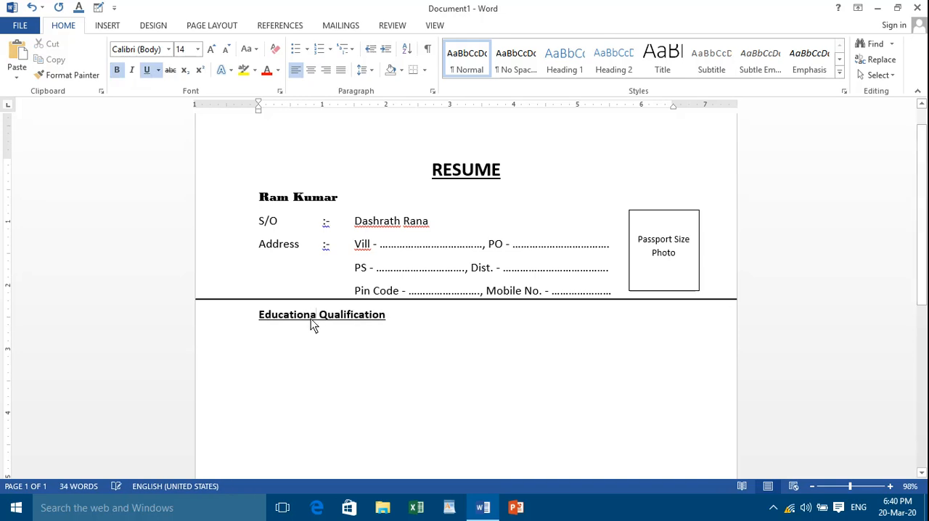
pyautogui.click(386, 320)
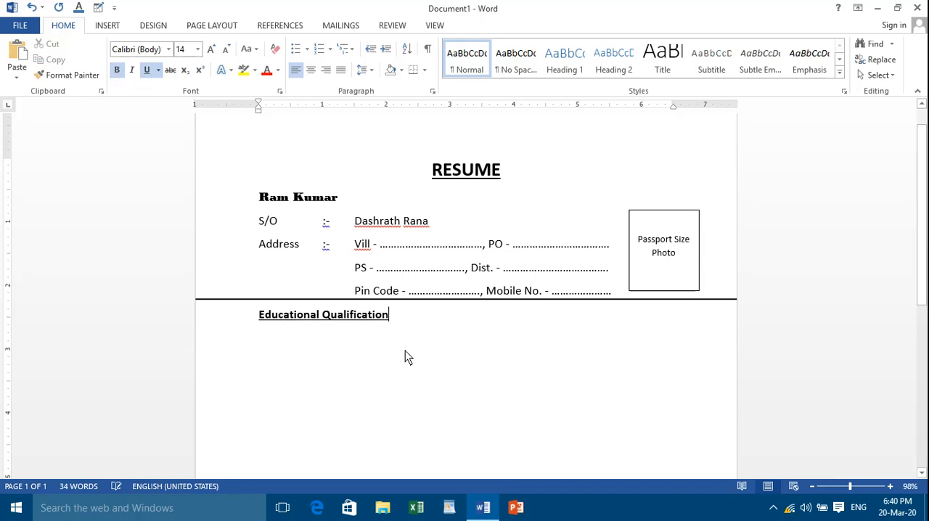
pyautogui.write(':')
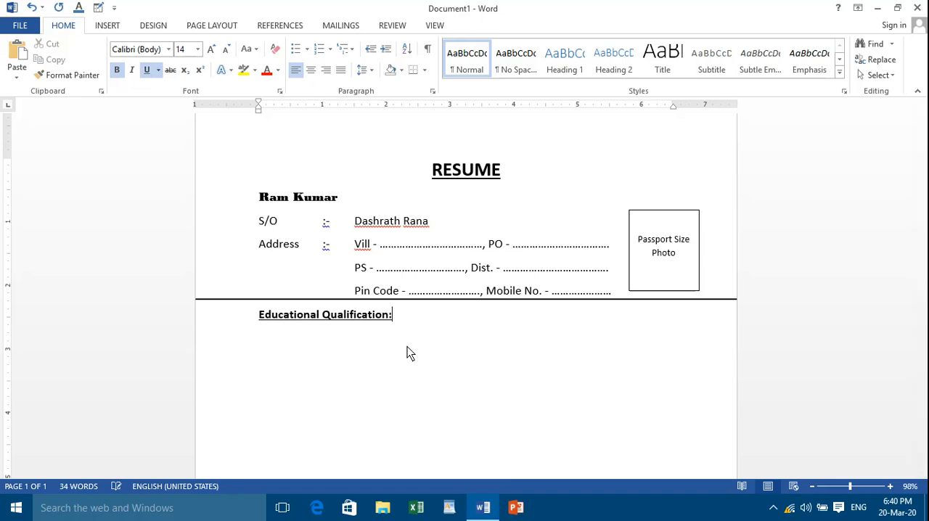
pyautogui.write('-')
# Insert a table of five columns and one row on a new line below the heading, with underline and bold turned off
pyautogui.press('Return')
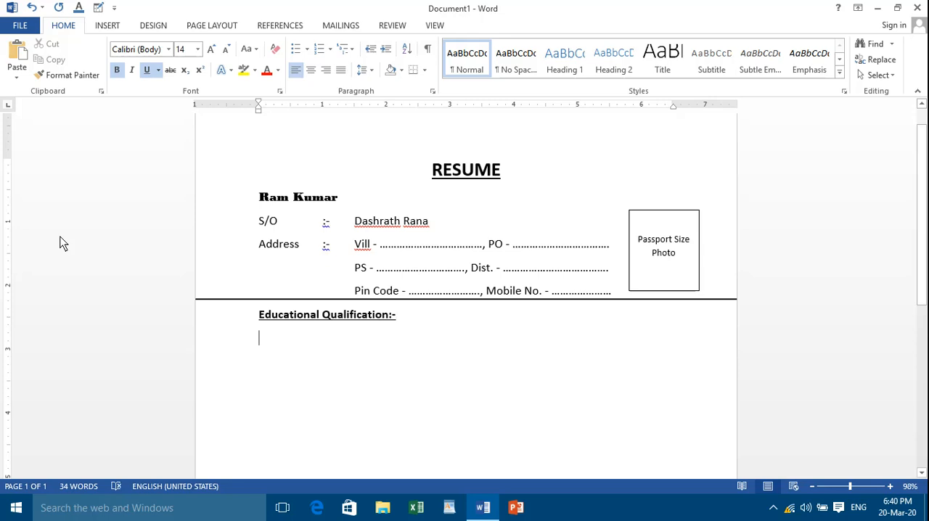
pyautogui.click(146, 71)
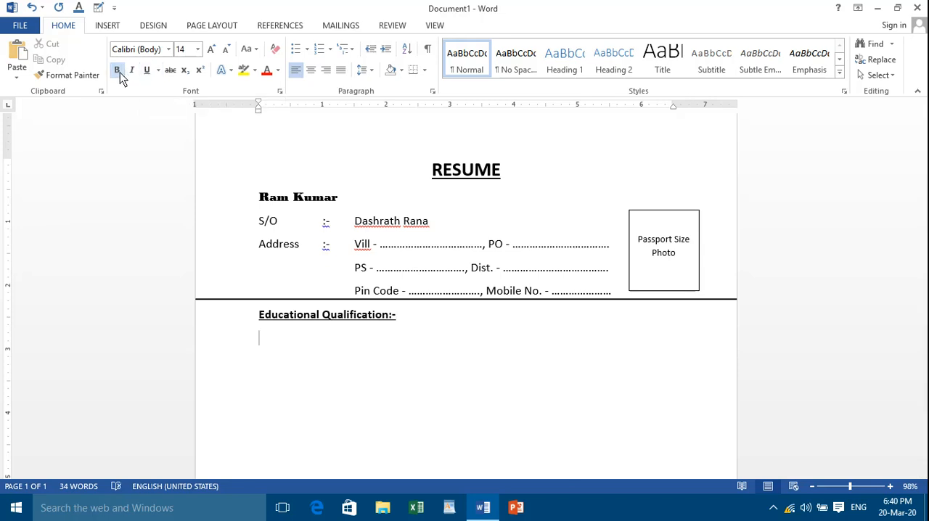
pyautogui.click(120, 72)
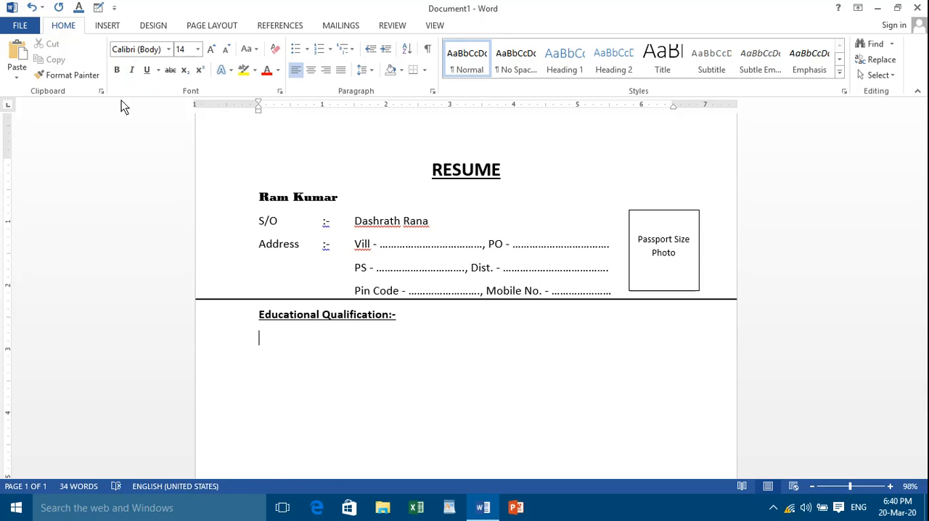
pyautogui.click(109, 28)
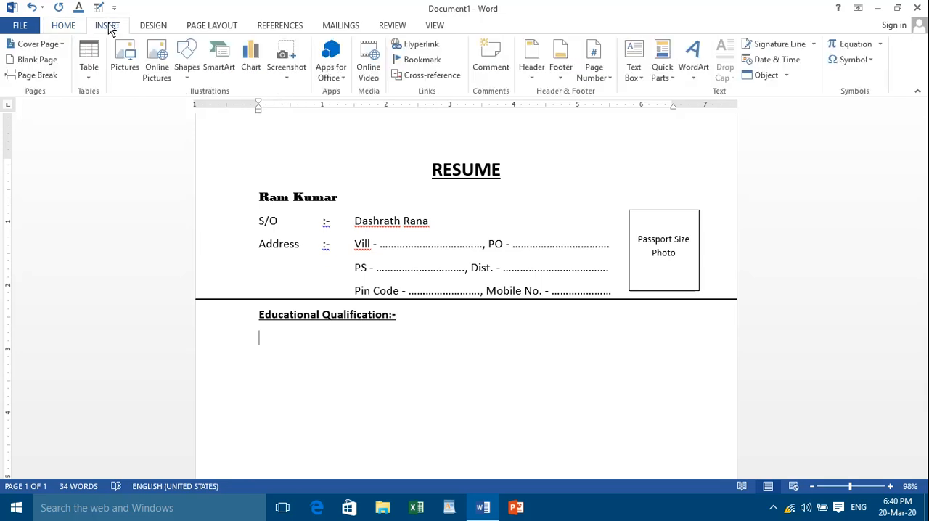
pyautogui.click(95, 76)
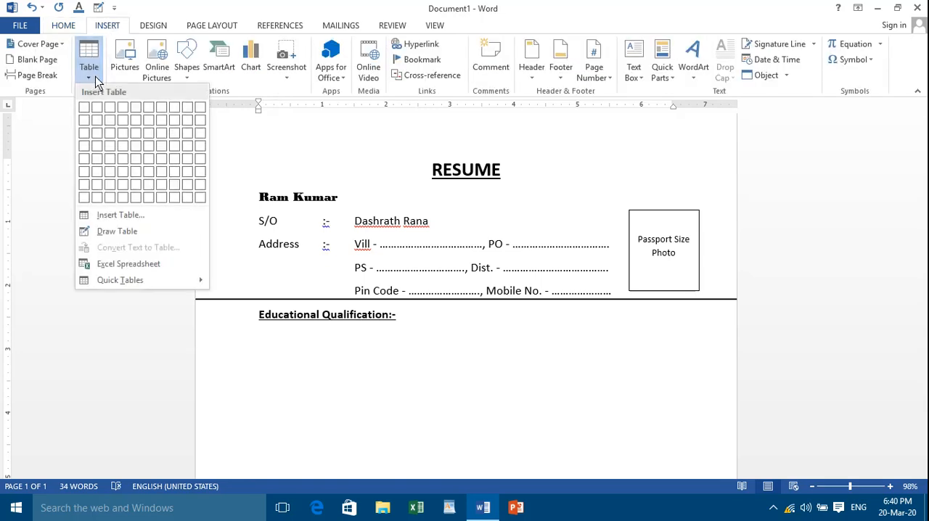
pyautogui.click(138, 116)
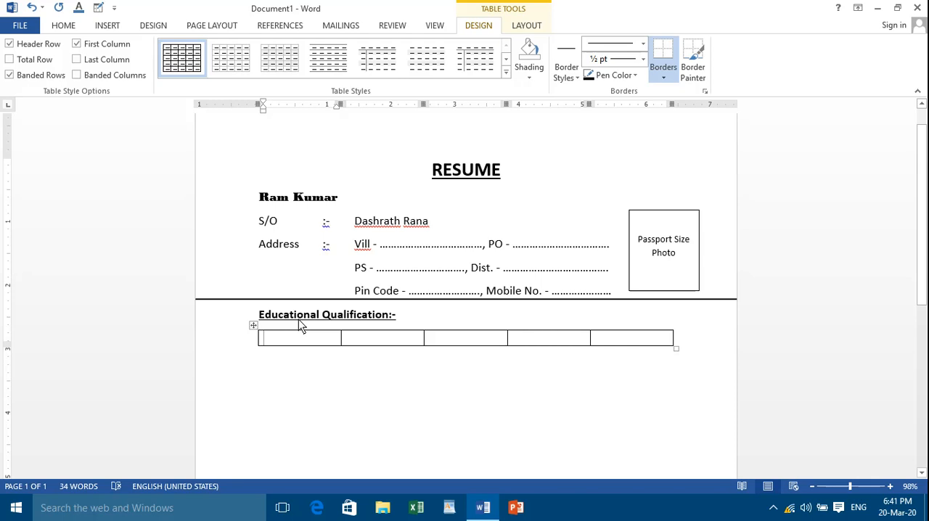
# Enter "Examination" in the table's first cell and move on to the second cell
pyautogui.write('Exam')
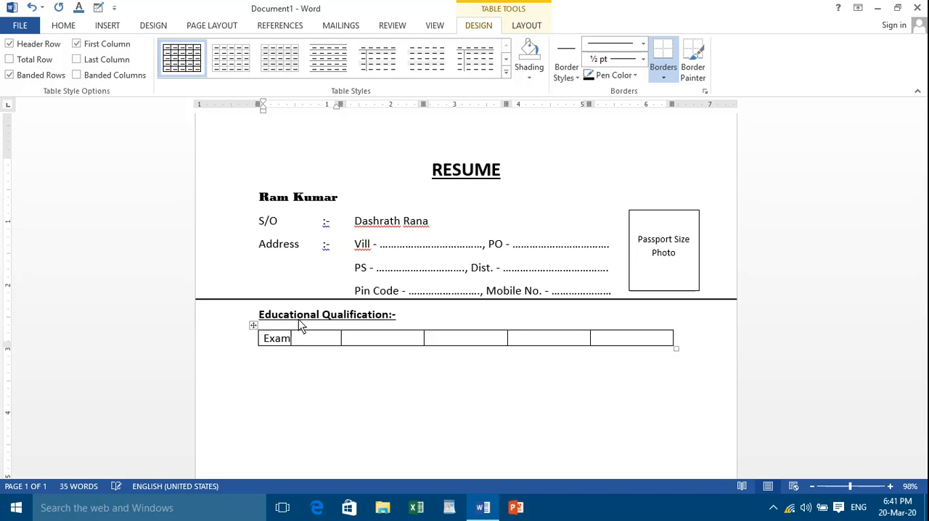
pyautogui.write('ination')
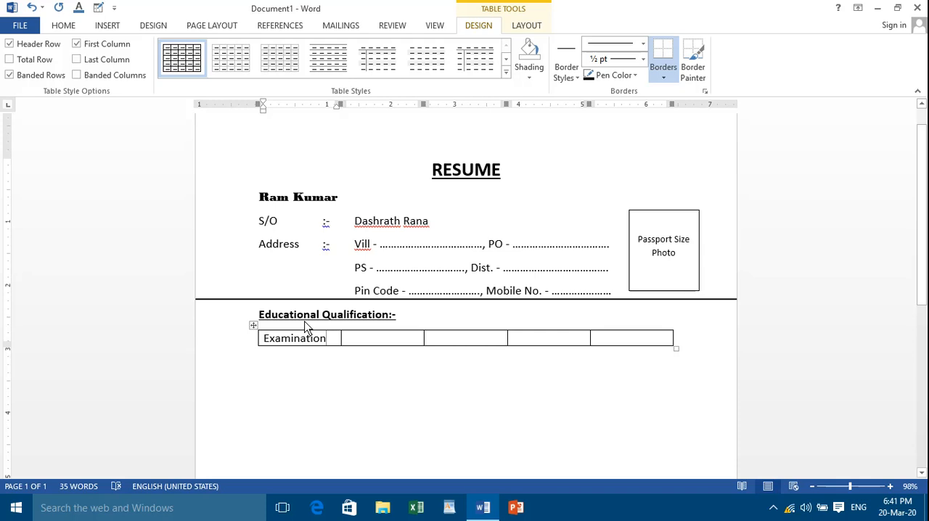
pyautogui.press('Tab')
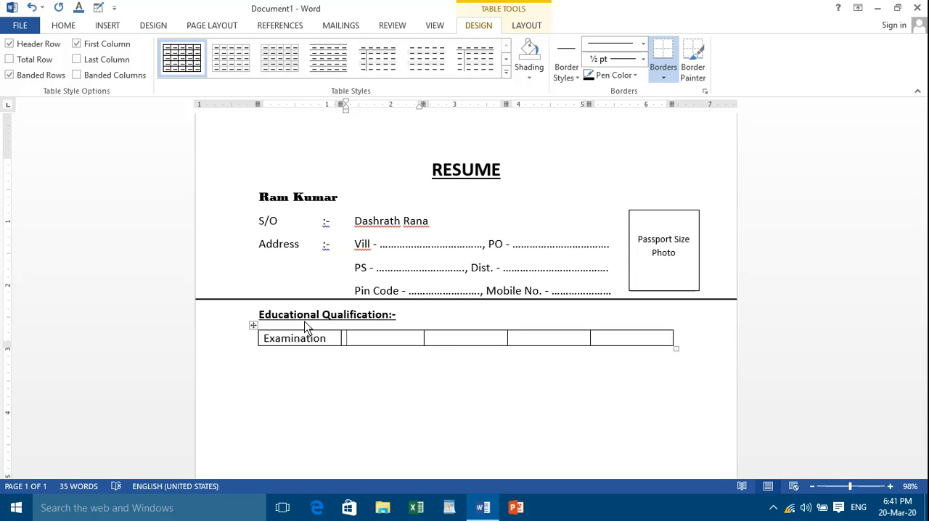
# Enter "Board/ University" as the heading in the table's second cell
pyautogui.write('Board/ University')
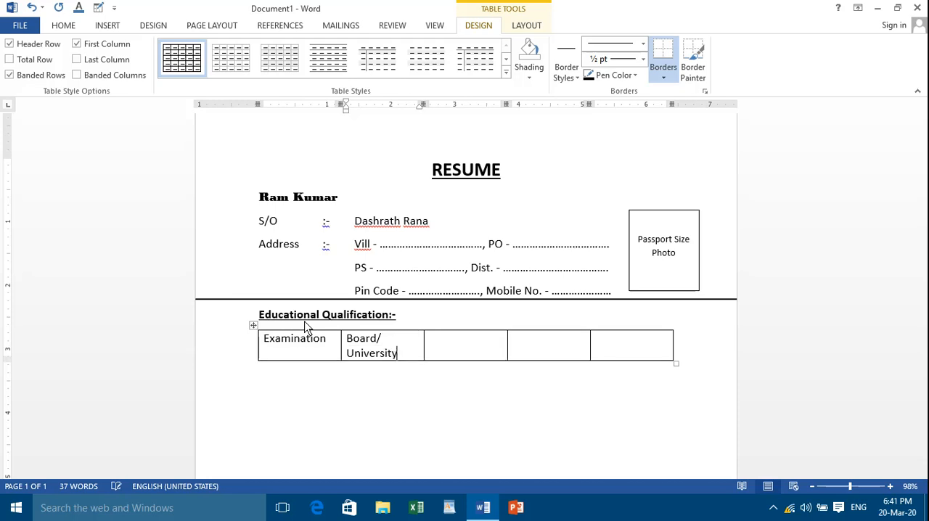
pyautogui.press('Tab')
# Enter "Division" as the heading in the table's third cell
pyautogui.write('Divis')
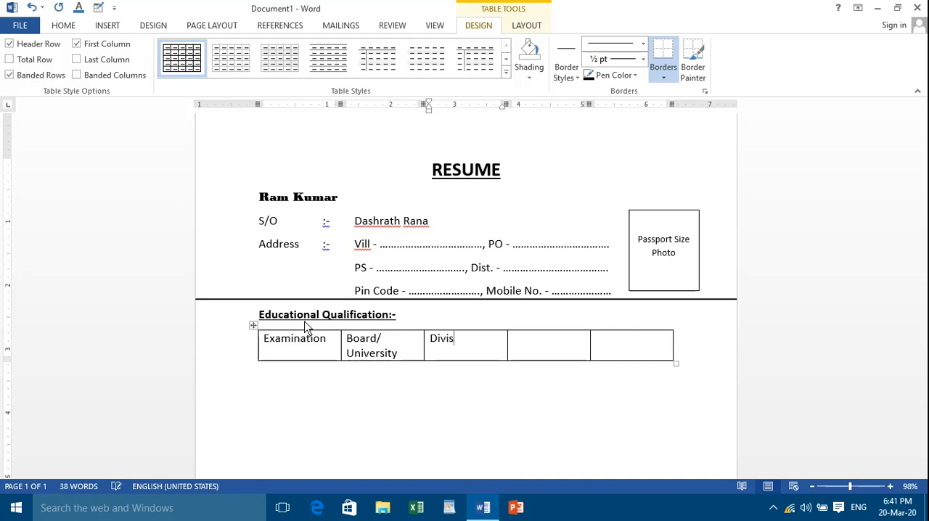
pyautogui.write('ion')
pyautogui.press('Tab')
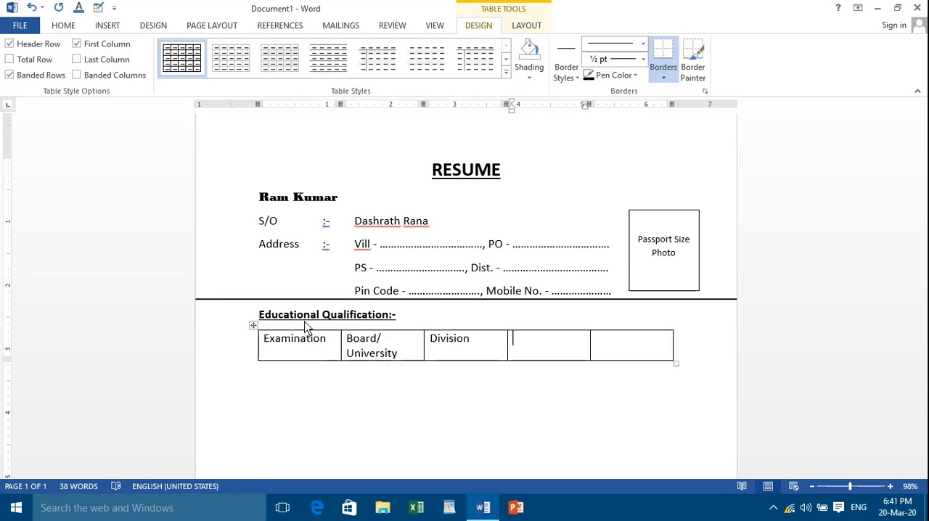
# Enter "OM/FM" as the heading in the table's fourth cell
pyautogui.write('Om')
pyautogui.press('BackSpace')
pyautogui.write('M/FM')
pyautogui.press('Tab')
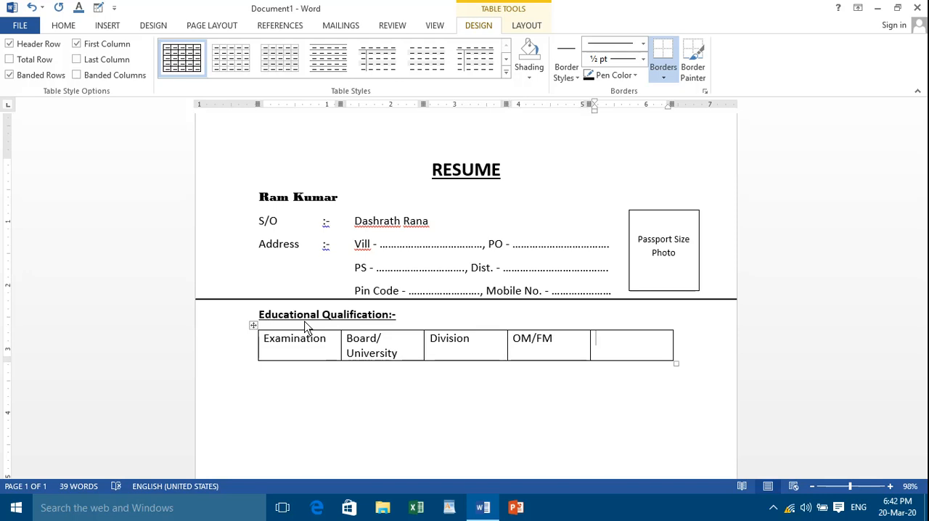
# Enter "Passing Year" in the fifth cell and widen the "Board/ University" column so its heading fits on one line
pyautogui.write('Passing Year')
pyautogui.click(378, 425)
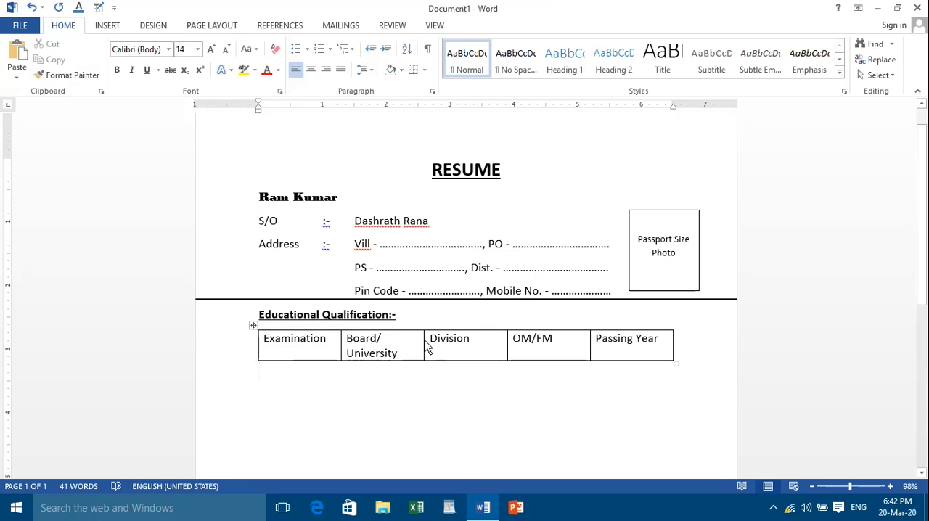
pyautogui.moveTo(424, 346); pyautogui.dragTo(444, 339)
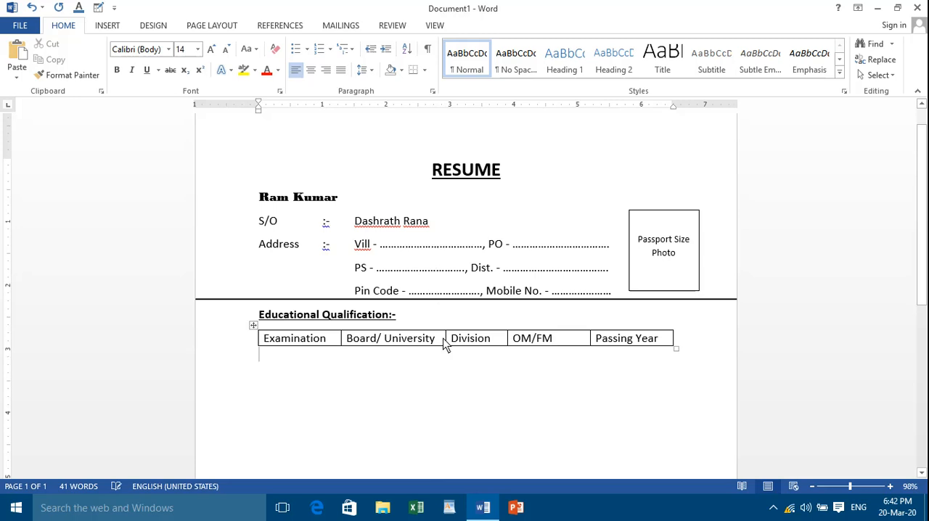
# Add a new row at the end of the table and enter "Matric" as its examination
pyautogui.click(665, 344)
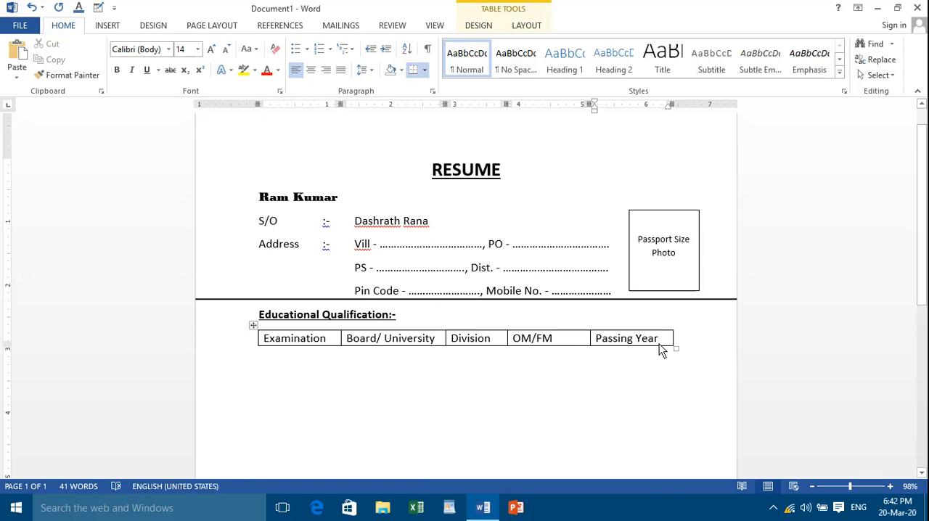
pyautogui.press('Tab')
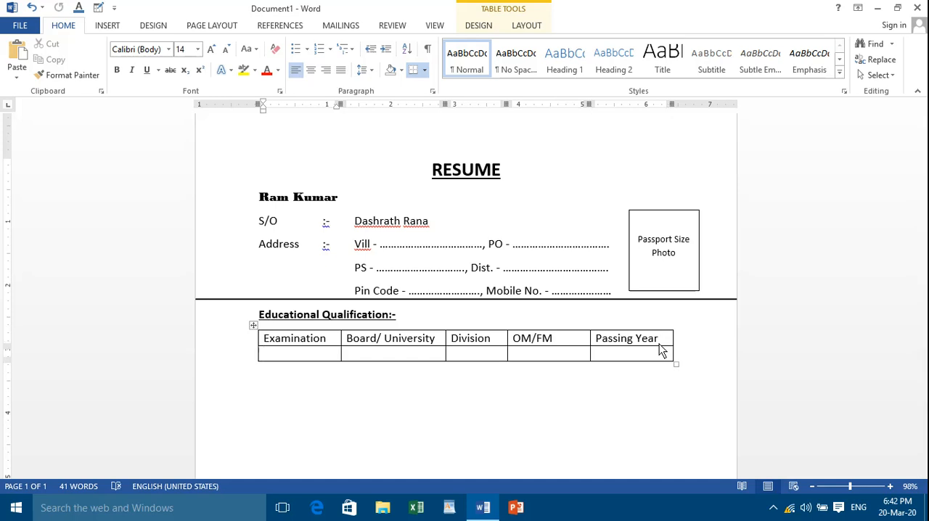
pyautogui.write('Matric')
pyautogui.press('Tab')
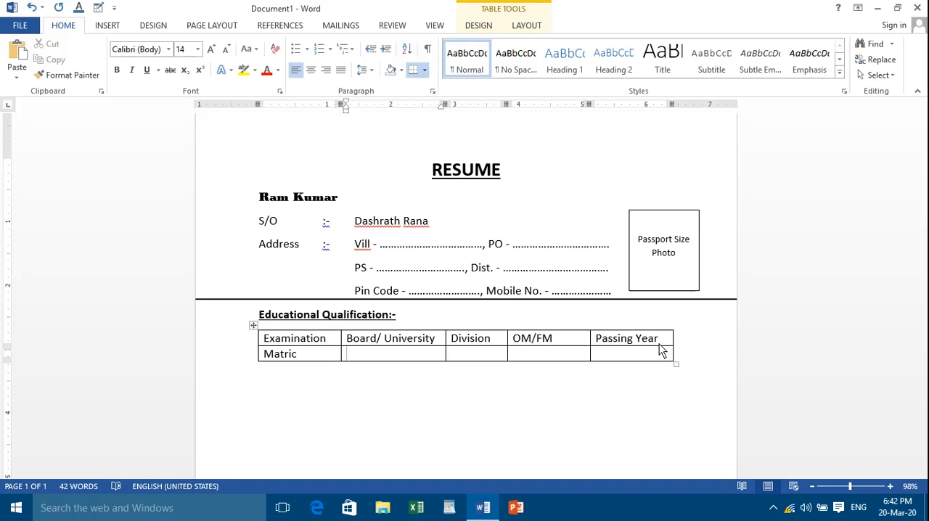
# Enter "BSEB Patna" as the board and "1st" as the division in the Matric row
pyautogui.write('B')
pyautogui.write('SEB Patna')
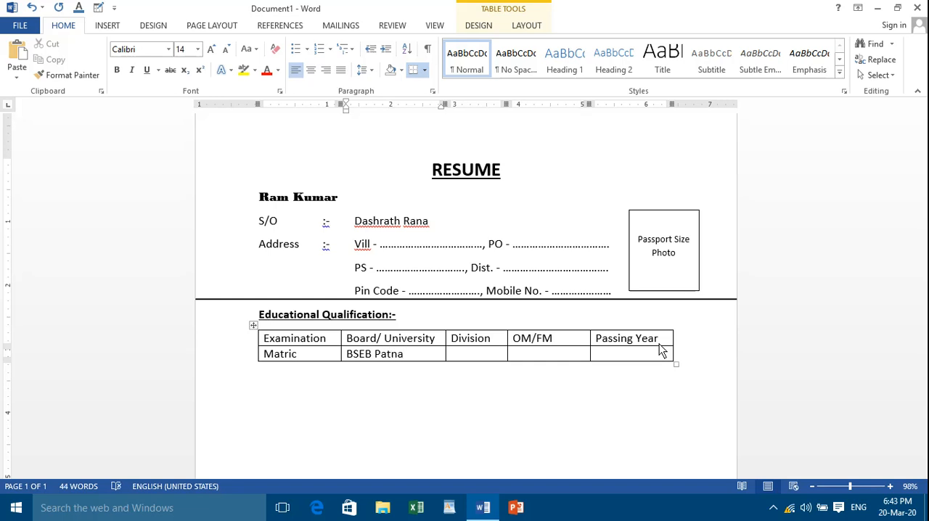
pyautogui.press('Tab')
pyautogui.write('1st')
# Fill in the Matric row's marks as "322/500" and its passing year as "2010"
pyautogui.press('Tab')
pyautogui.write('322/5')
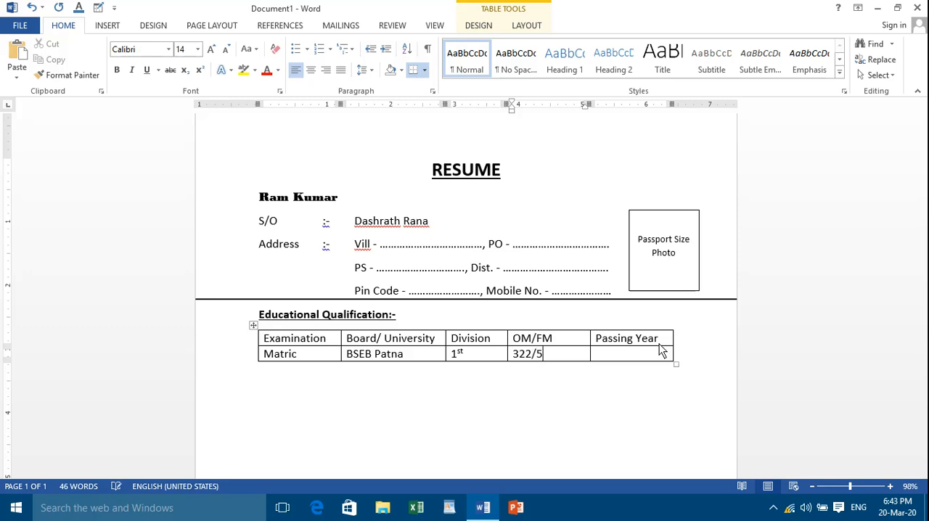
pyautogui.write('00')
pyautogui.press('Tab')
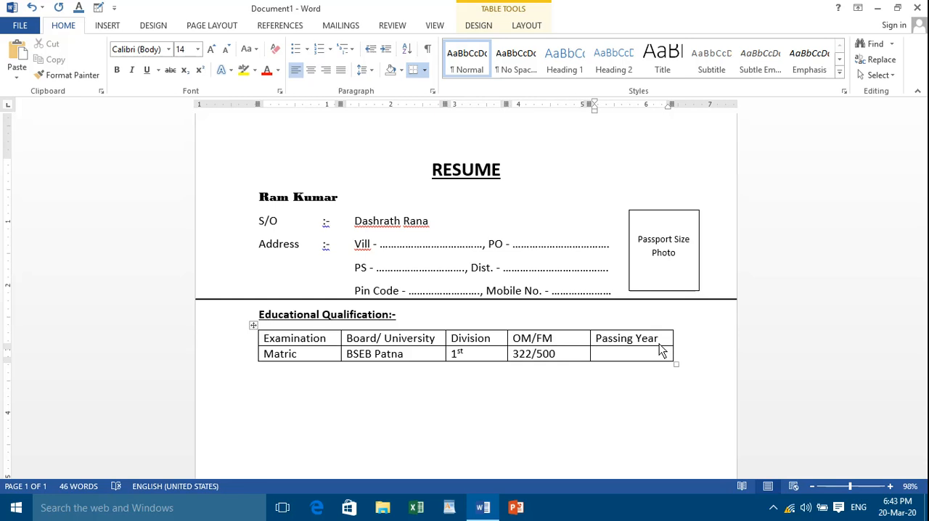
pyautogui.write('2010')
# Add another row below the Matric row and enter "Inter" as its examination
pyautogui.press('Tab')
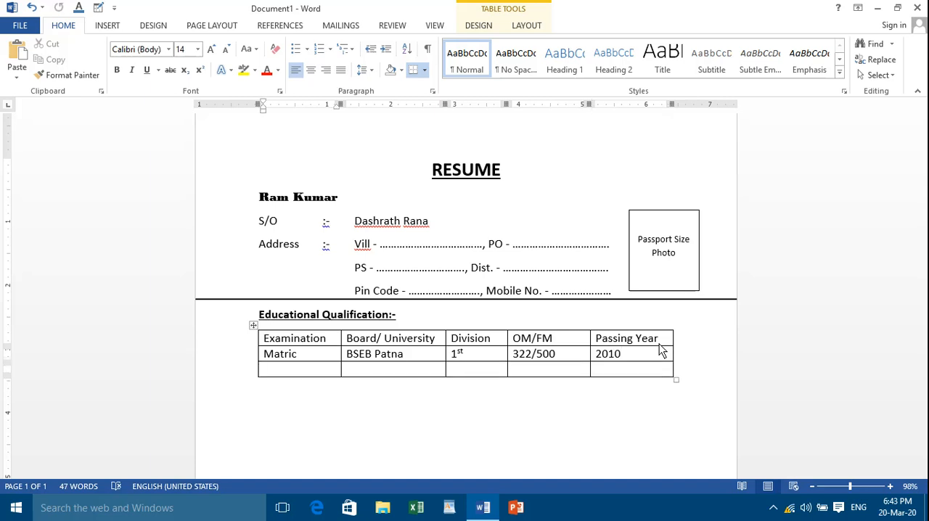
pyautogui.write('Int')
pyautogui.write('er')
pyautogui.press('Tab')
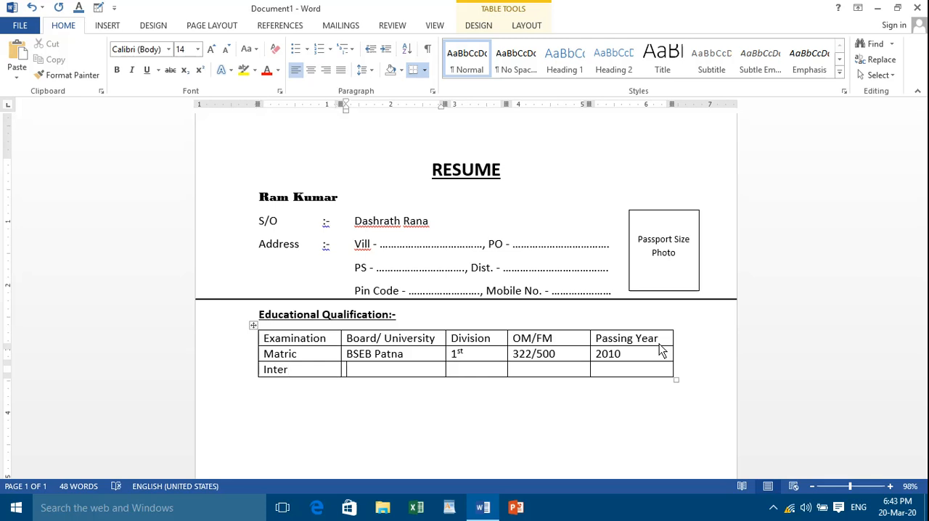
# Enter "BSEB Patna" as the board and "2nd" as the division in the Inter row
pyautogui.write('BSEB P')
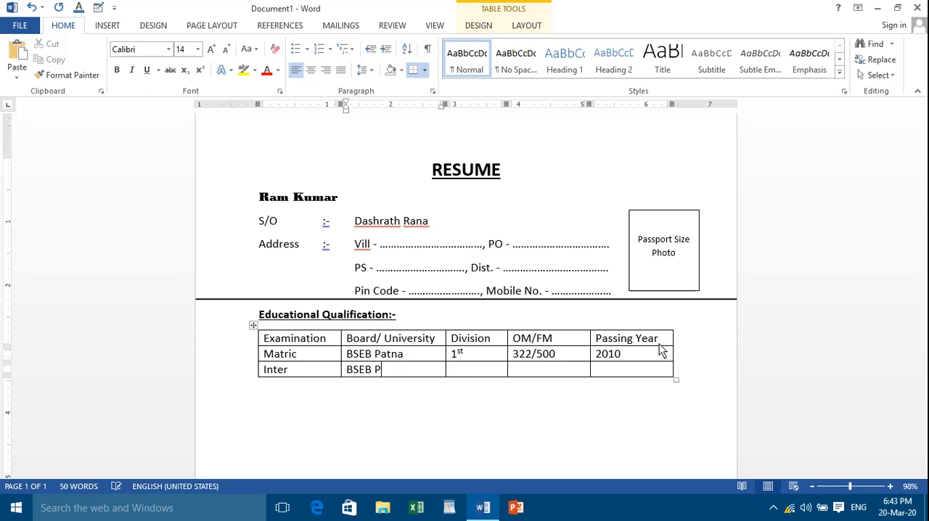
pyautogui.write('atna')
pyautogui.press('Tab')
pyautogui.write('2nd')
# Fill in the Inter row's marks as "298/500" and its passing year as "2012"
pyautogui.press('Tab')
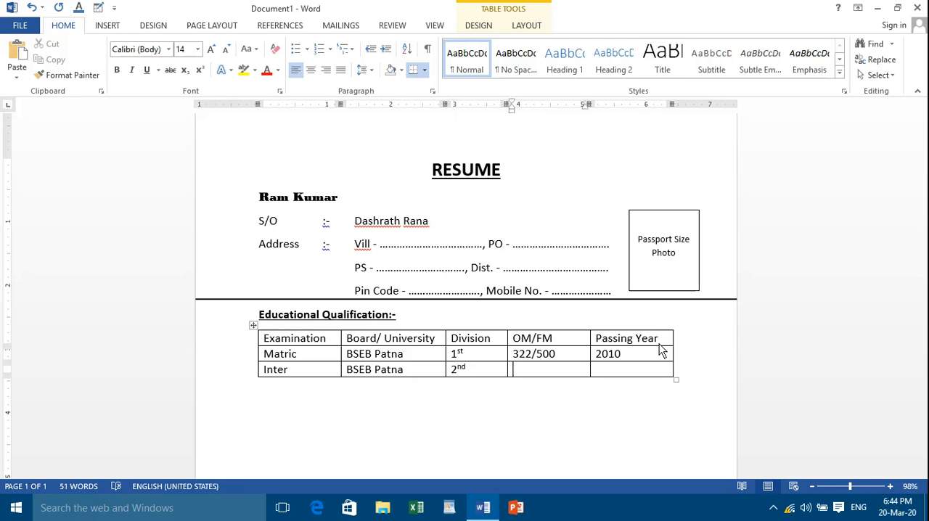
pyautogui.write('298/500')
pyautogui.press('Tab')
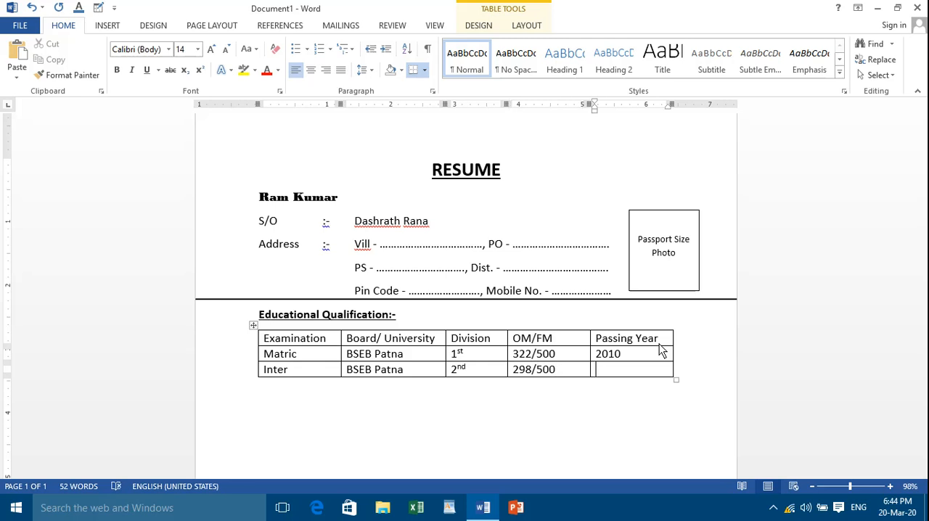
pyautogui.write('2012')
pyautogui.press('Return')
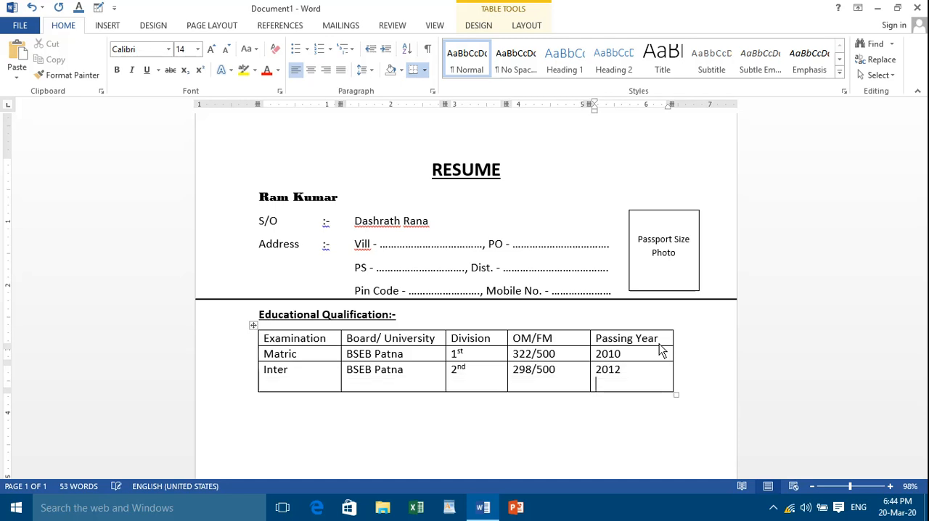
pyautogui.press('BackSpace')
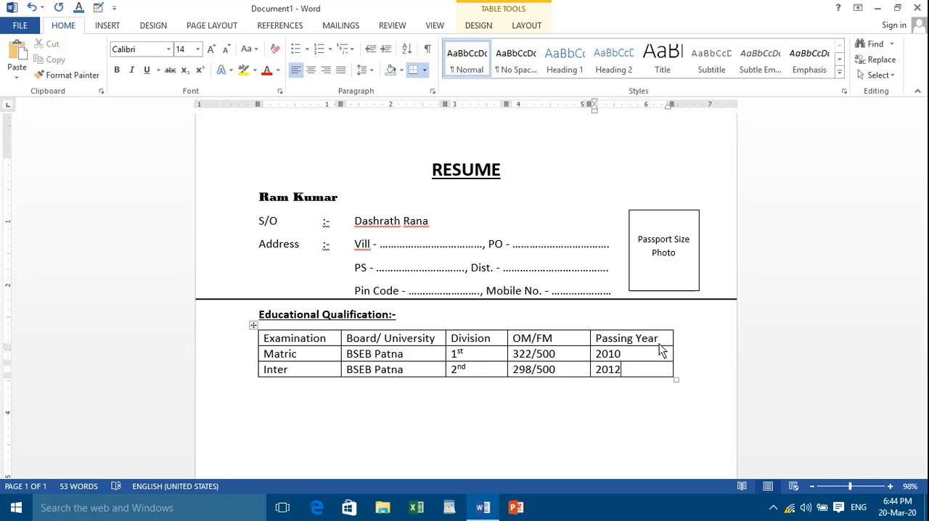
# Add a row below the Inter row and enter "BA" as its examination
pyautogui.press('Tab')
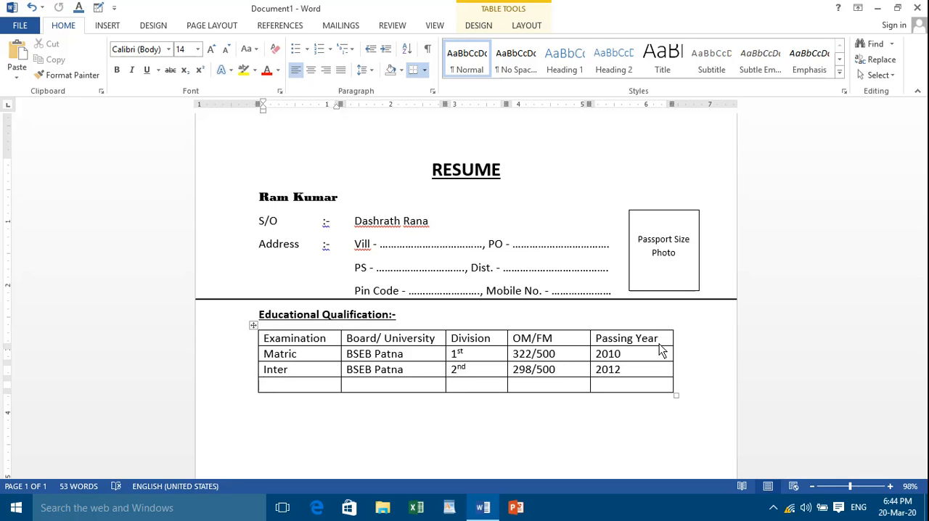
pyautogui.write('BA')
pyautogui.press('Tab')
# Enter "BRAU Bihar" as the university in the BA row
pyautogui.write('B')
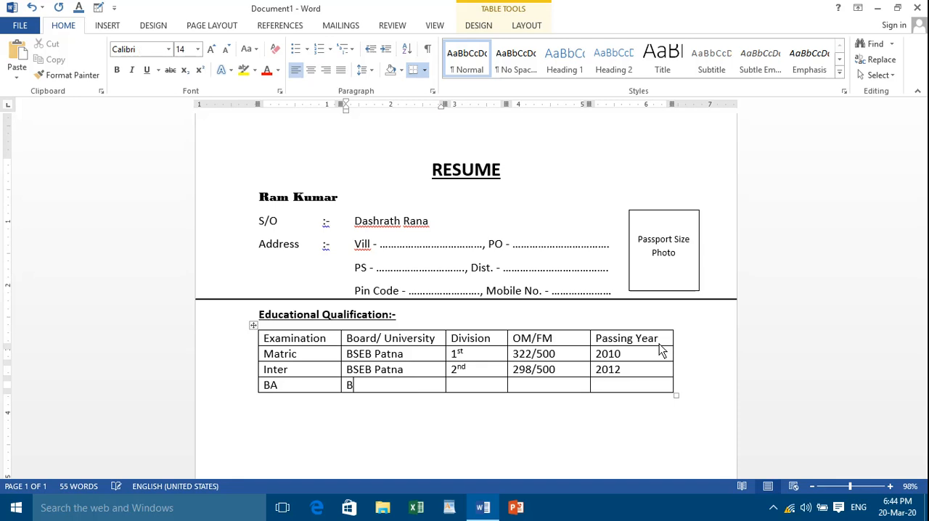
pyautogui.write('RAU Biahr')
pyautogui.press('BackSpace')
pyautogui.write('ar')
pyautogui.press('Tab')
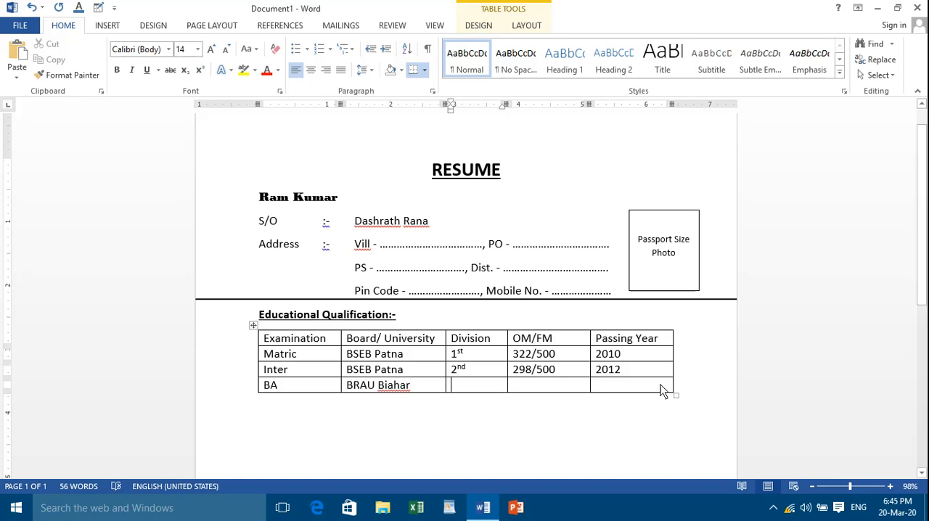
pyautogui.click(395, 388)
pyautogui.press('BackSpace')
# Merge the three empty cells under Division, OM/FM and Passing Year in the BA row
pyautogui.click(493, 388)
pyautogui.moveTo(487, 390); pyautogui.dragTo(600, 389)
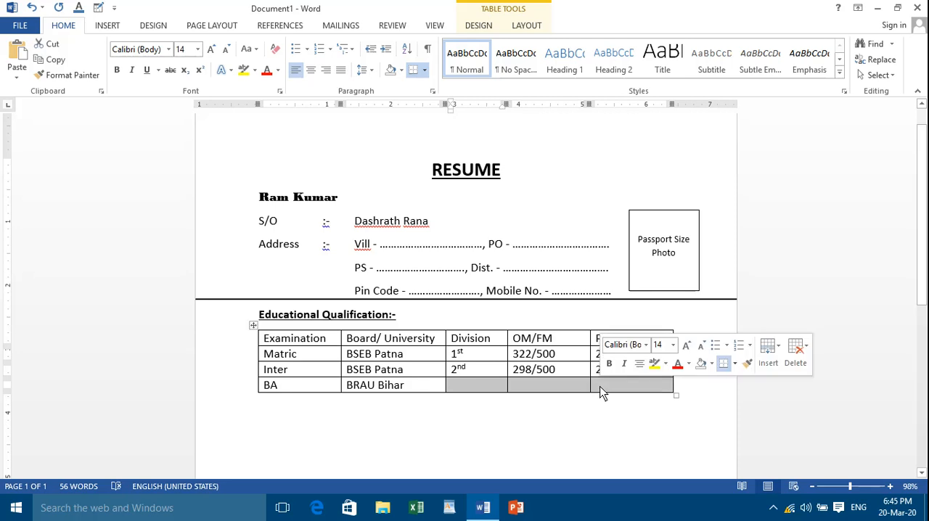
pyautogui.rightClick(532, 383)
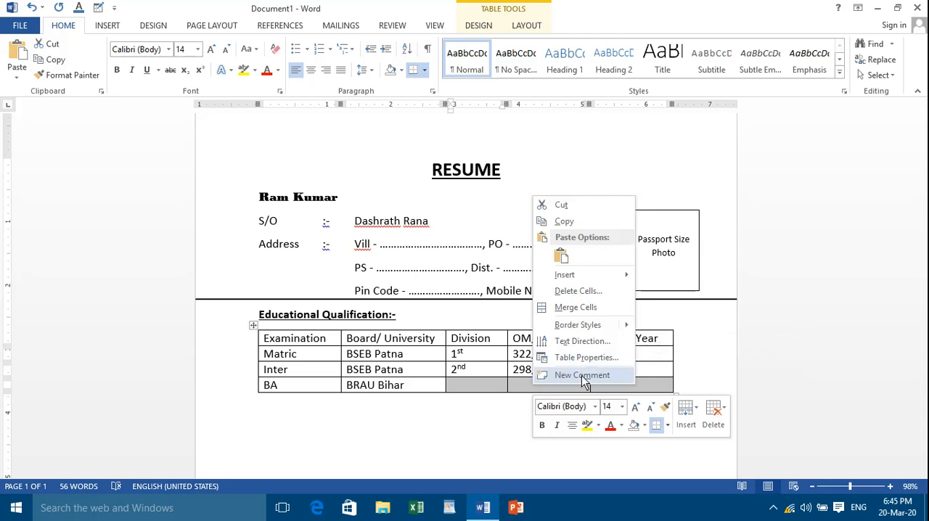
pyautogui.click(585, 308)
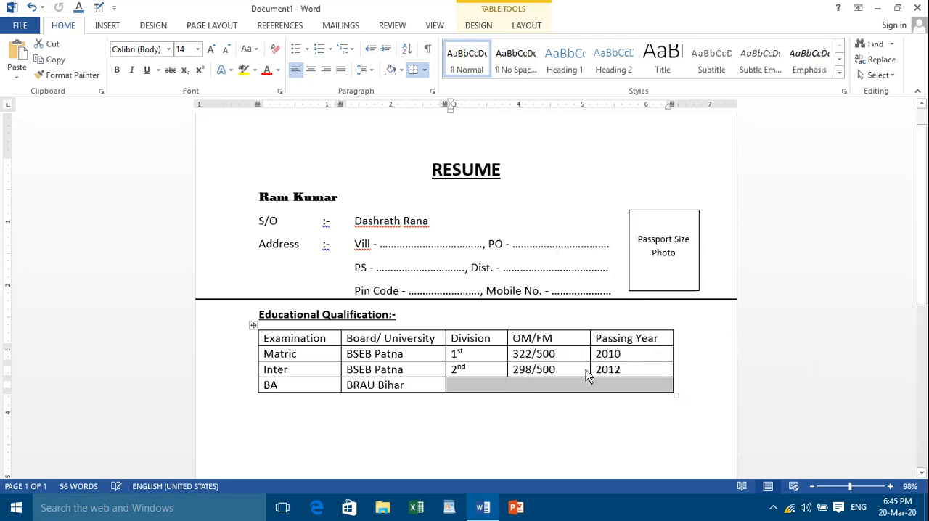
# Enter "Appearing" in the merged cell of the BA row and center it
pyautogui.click(572, 387)
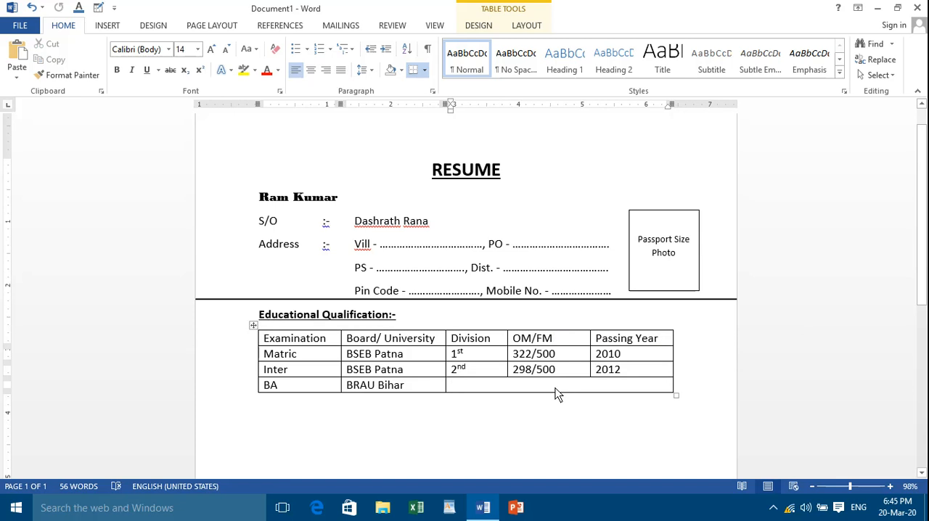
pyautogui.write('Appea')
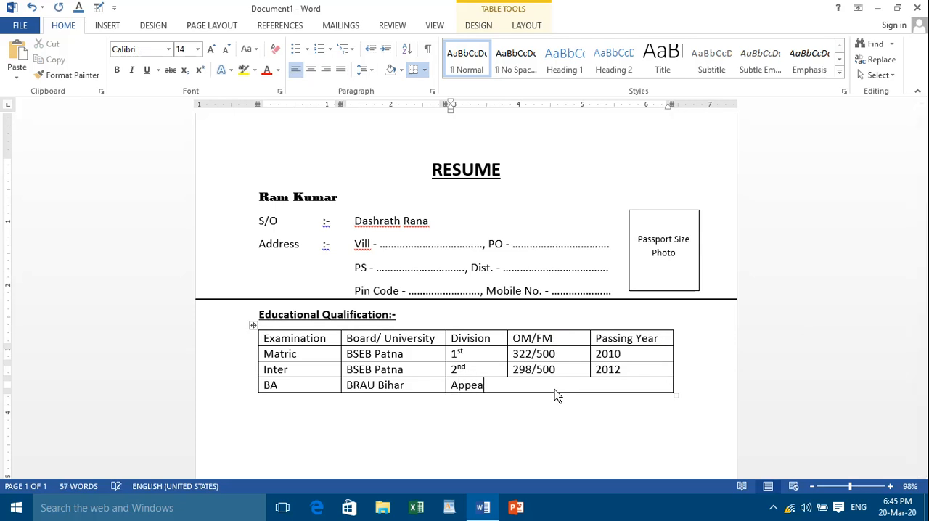
pyautogui.write('ring')
pyautogui.click(312, 73)
pyautogui.click(603, 396)
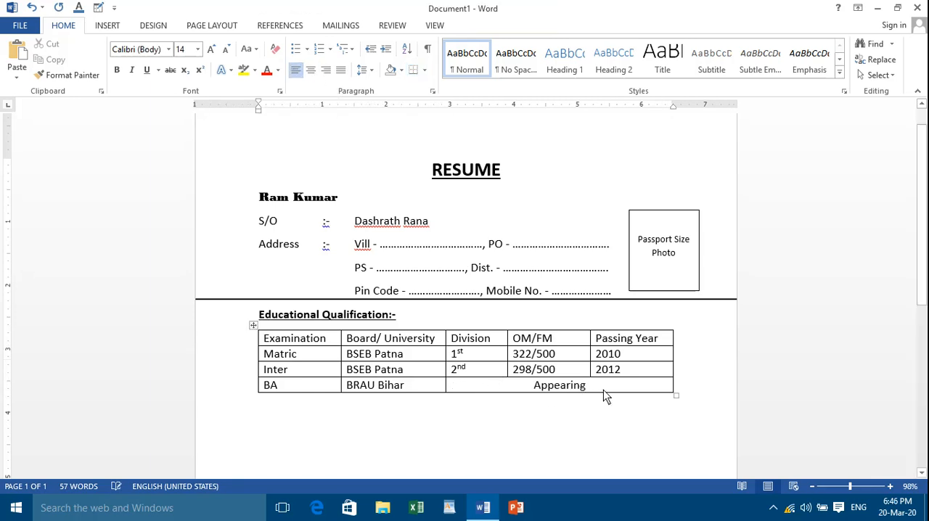
pyautogui.click(603, 389)
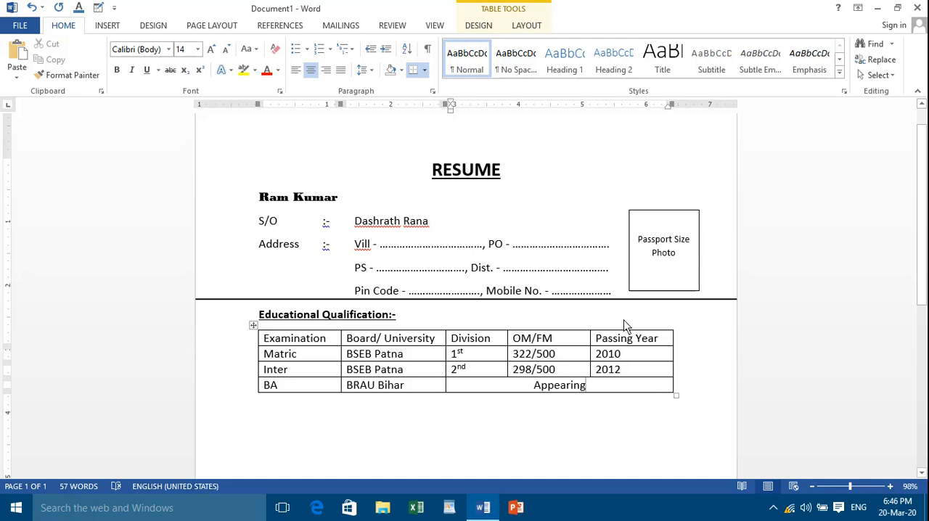
# Enter the section heading "Technical Course:-" on the line below the table
pyautogui.click(290, 401)
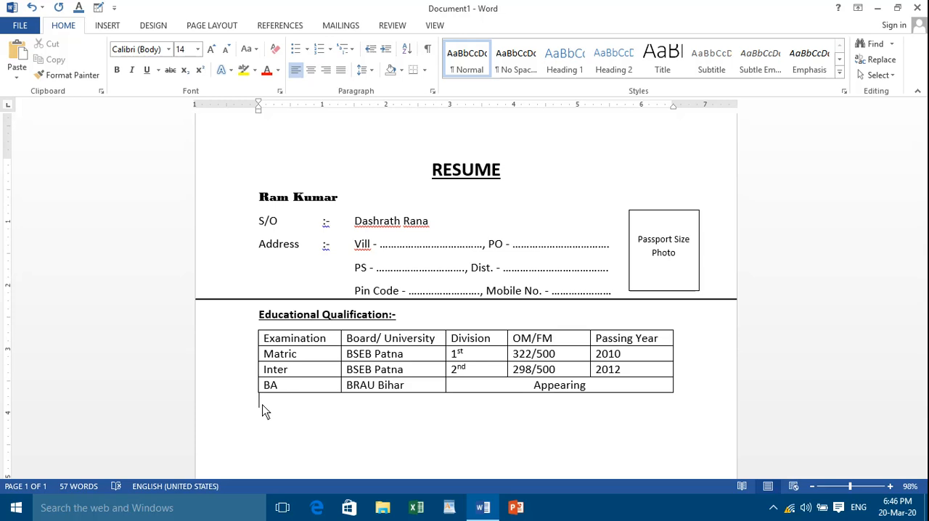
pyautogui.write('Technical Course')
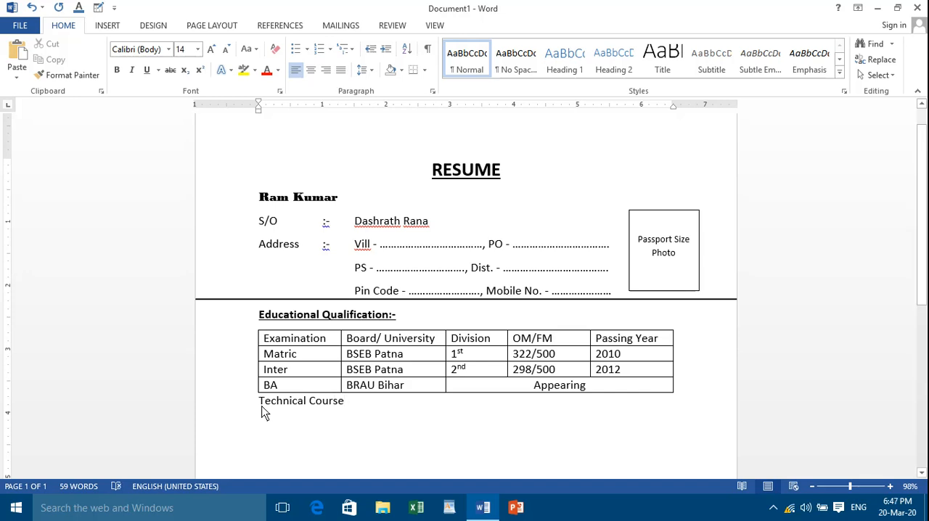
pyautogui.write(':-')
# Make the "Technical Course:-" heading bold and underlined
pyautogui.moveTo(294, 413); pyautogui.dragTo(341, 415)
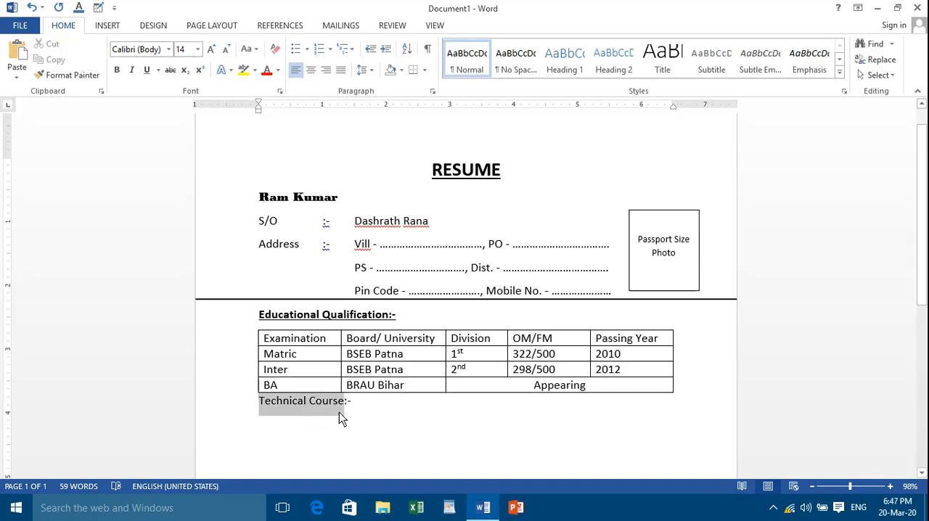
pyautogui.click(118, 70)
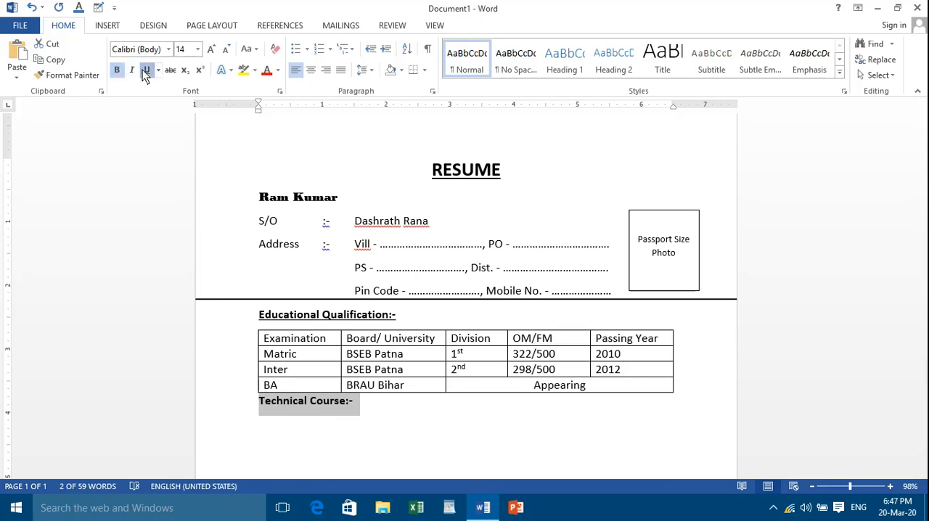
pyautogui.click(146, 70)
pyautogui.click(381, 409)
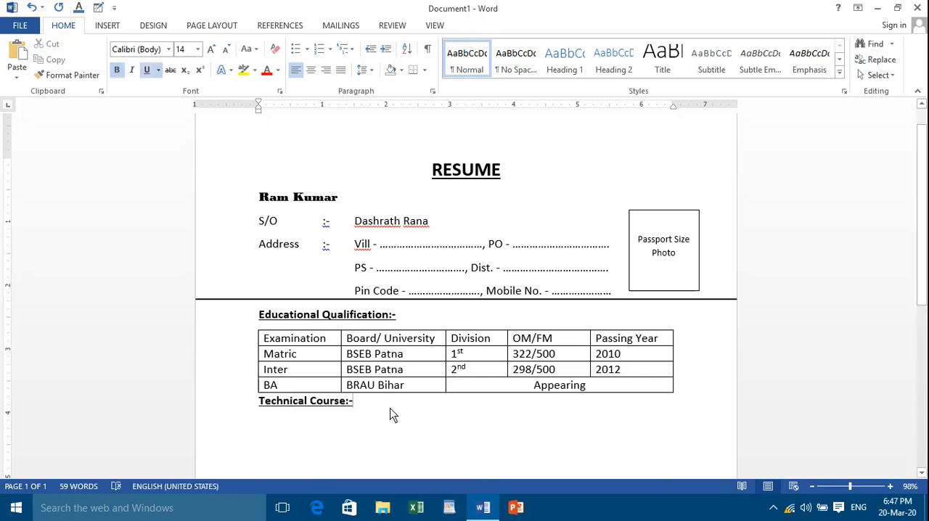
# Enter the tab-separated label "Computer :-" on a new line below the heading, with underline and bold turned off
pyautogui.press('Return')
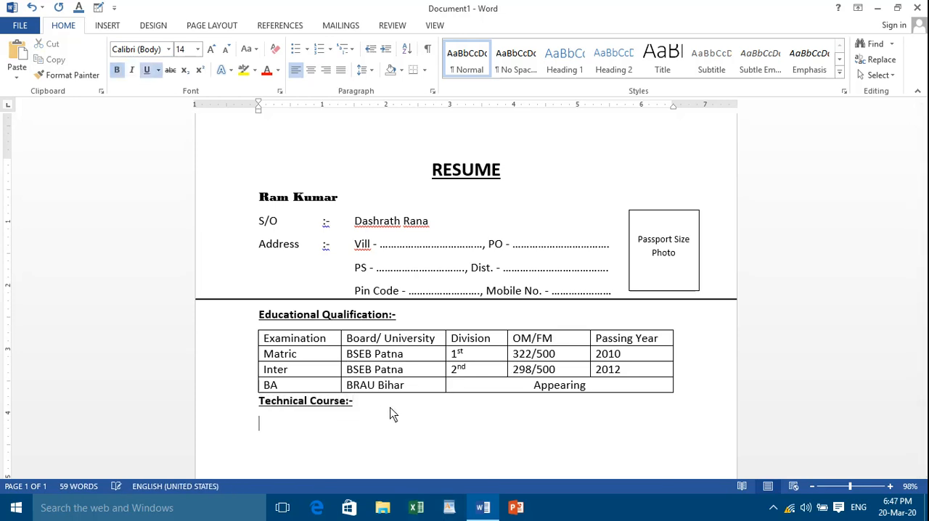
pyautogui.click(151, 69)
pyautogui.click(116, 70)
pyautogui.scroll(-2, 326, 423)
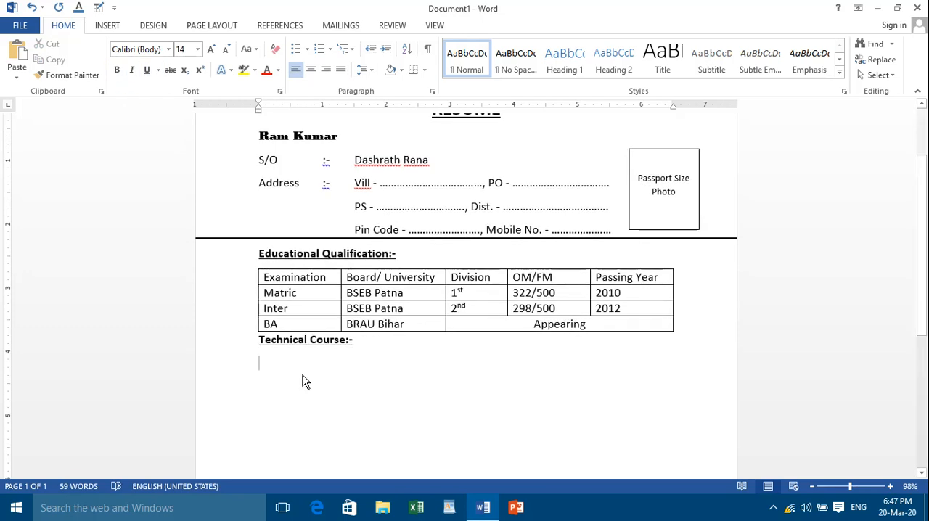
pyautogui.write('Com')
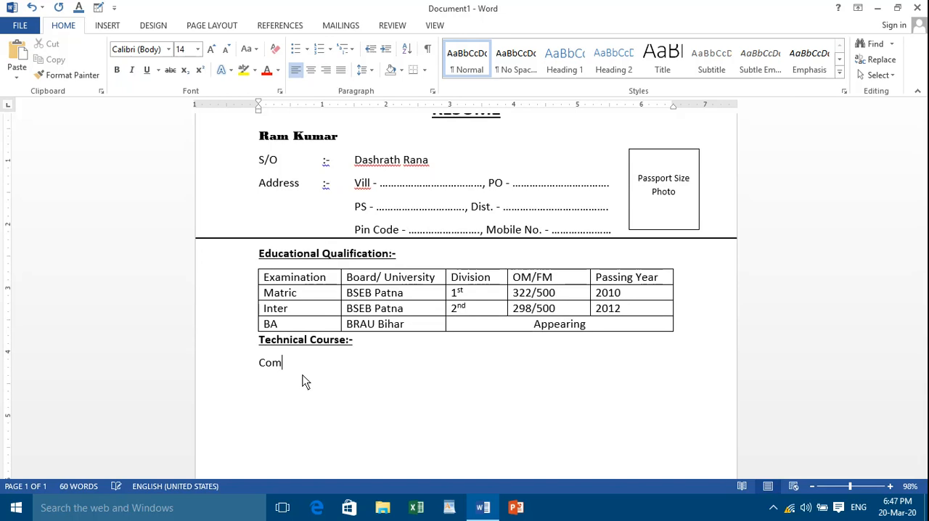
pyautogui.write('puter\t:-')
pyautogui.press('Tab')
# Enter "Kushal Yuva Program" as the course name after the "Computer :-" label
pyautogui.write('K')
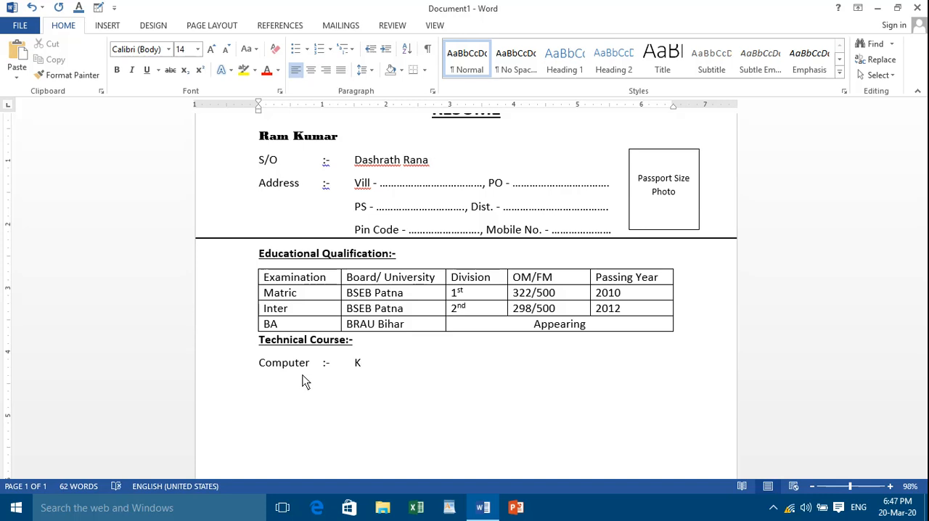
pyautogui.write('YP')
pyautogui.press('BackSpace')
pyautogui.press('BackSpace')
pyautogui.write('ush')
pyautogui.write('ak')
pyautogui.press('BackSpace')
pyautogui.write('l Yuva Program')
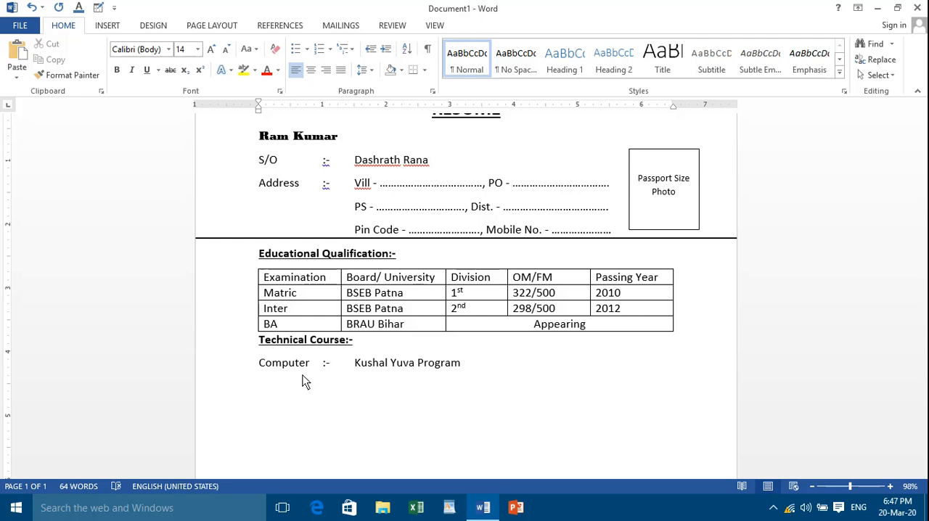
pyautogui.write(' (KYP) 220')
# Add the abbreviation "(KYP)" and the year "2020" after the computer course name
pyautogui.press('BackSpace')
pyautogui.press('BackSpace')
pyautogui.write('202')
pyautogui.press('BackSpace')
pyautogui.press('BackSpace')
pyautogui.press('BackSpace')
pyautogui.write('020')
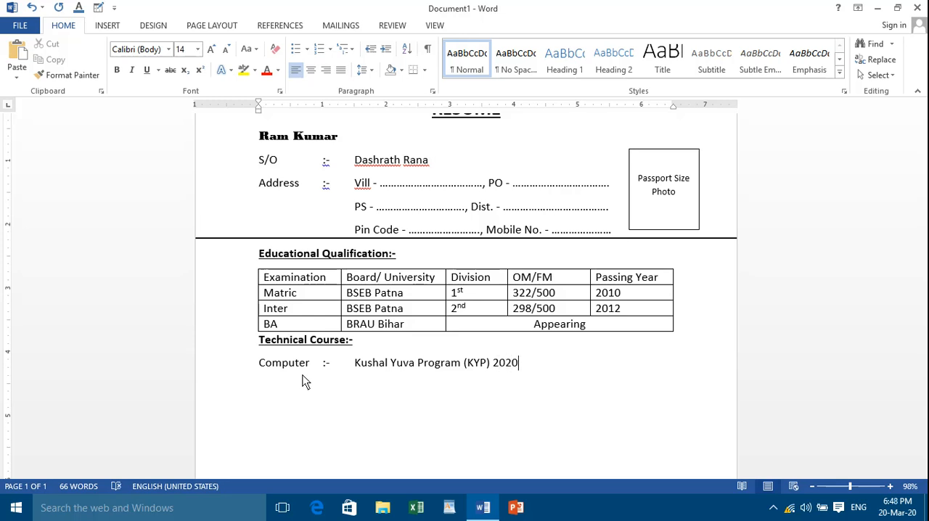
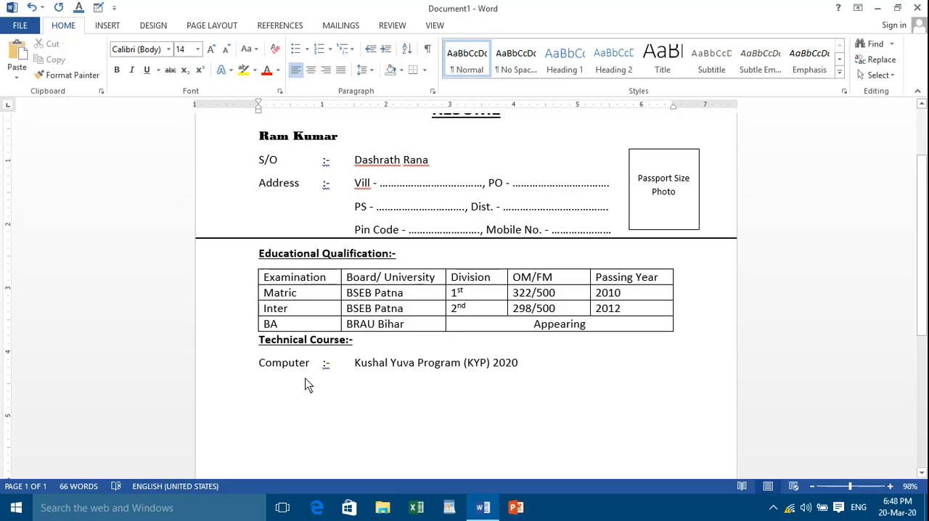
# Enter the heading text "Pertional Details" on a new line below the computer course
pyautogui.scroll(-1, 305, 384)
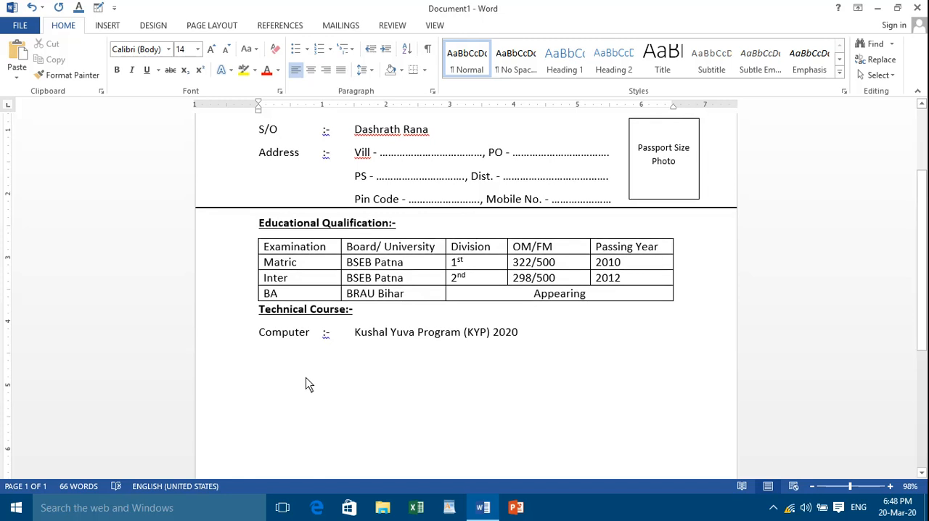
pyautogui.scroll(-1, 305, 385)
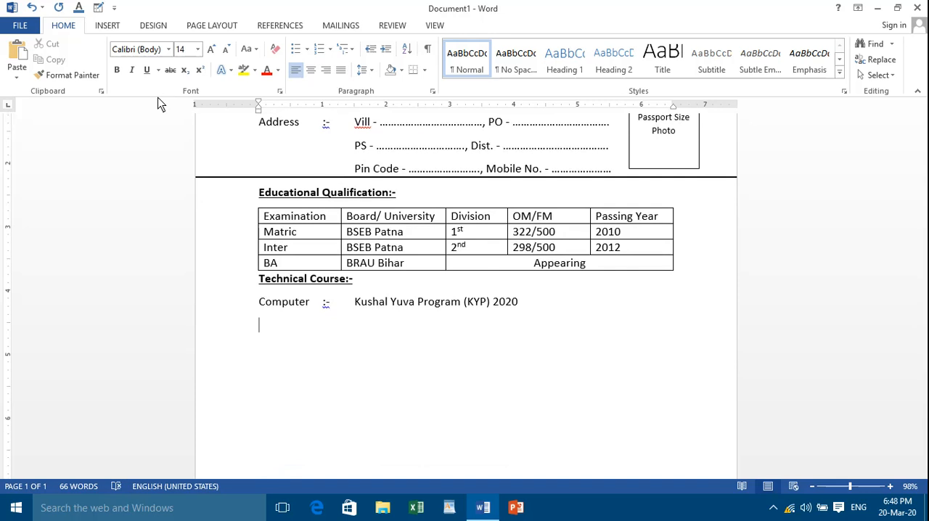
pyautogui.write('P')
pyautogui.write('er')
pyautogui.write('n')
pyautogui.write('at')
pyautogui.write('io')
pyautogui.press('BackSpace')
pyautogui.press('BackSpace')
pyautogui.press('BackSpace')
pyautogui.press('BackSpace')
pyautogui.press('BackSpace')
pyautogui.write('tional Det')
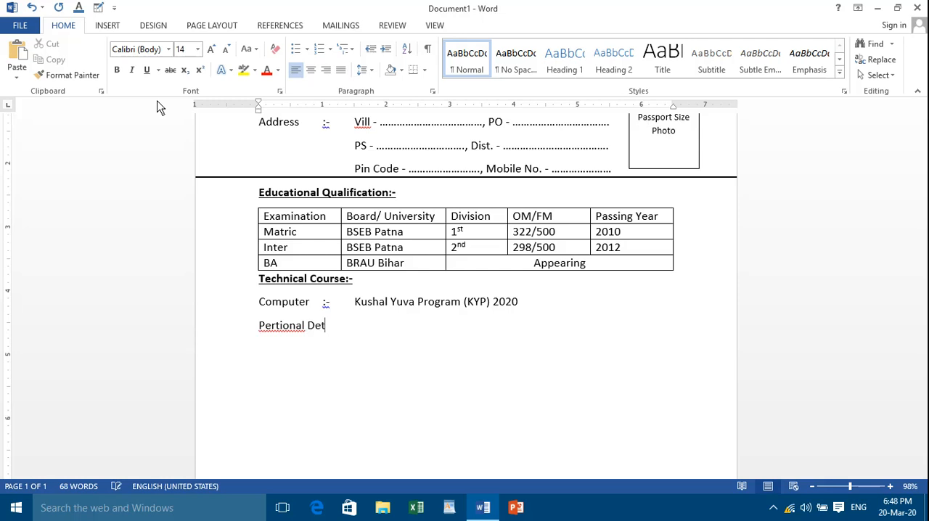
pyautogui.write('ails')
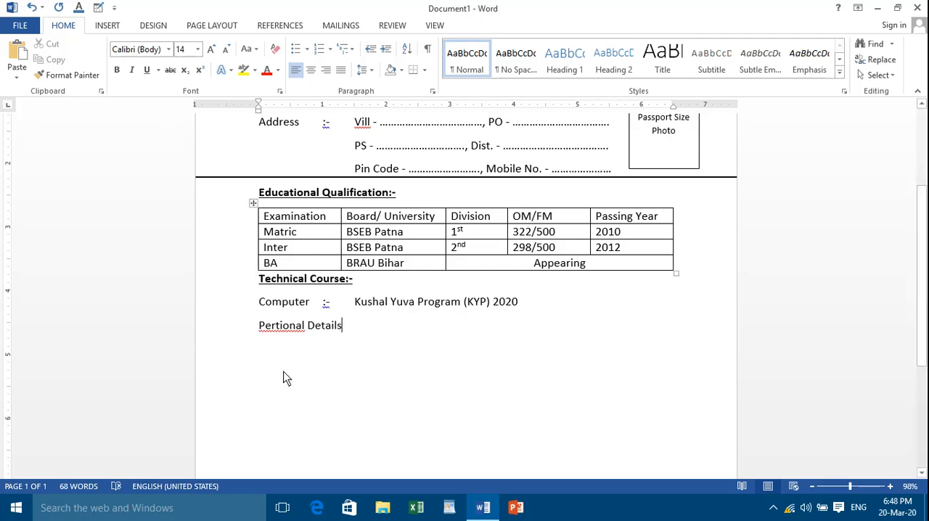
# Correct the misspelled first word of the new heading to the suggested spelling "Personal"
pyautogui.click(281, 328)
pyautogui.rightClick(282, 331)
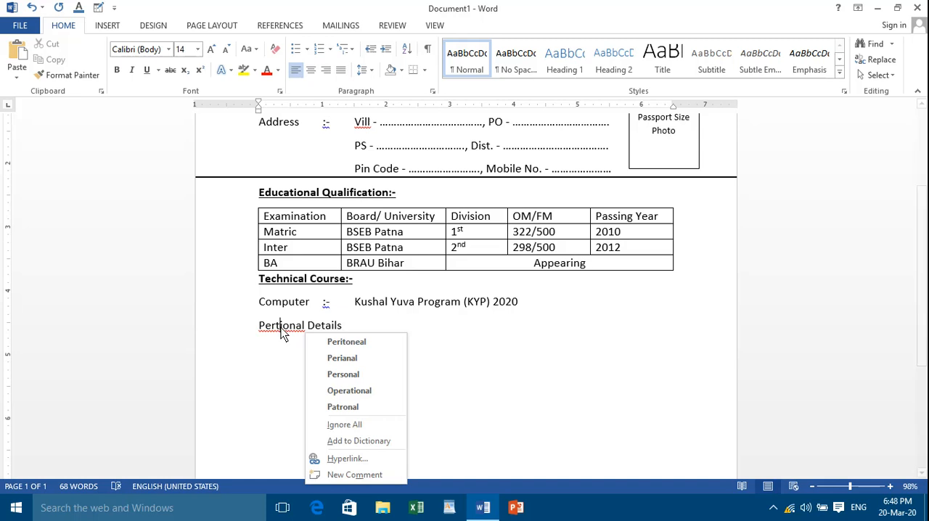
pyautogui.click(345, 375)
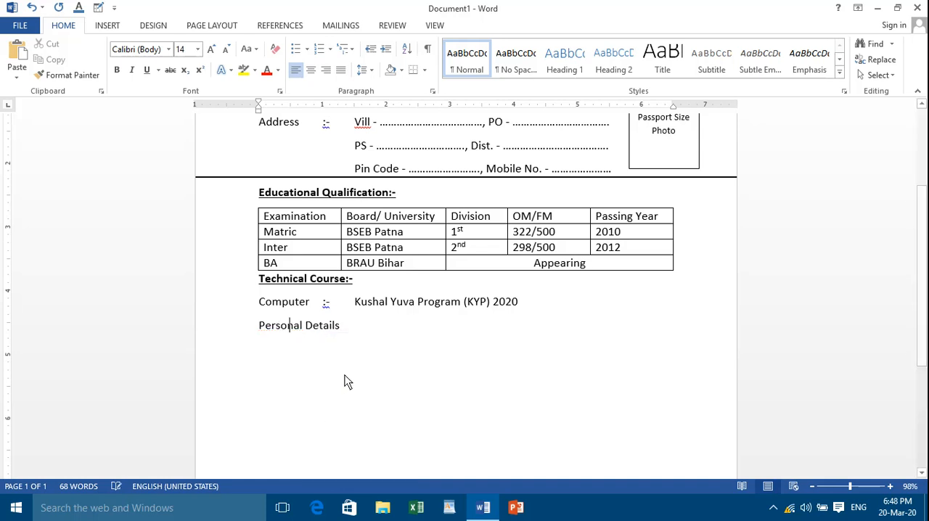
pyautogui.rightClick(286, 331)
pyautogui.press('Escape')
# Make the "Personal Details" heading bold and underlined, and add ":-" at its end
pyautogui.click(349, 343)
pyautogui.moveTo(346, 335); pyautogui.dragTo(247, 337)
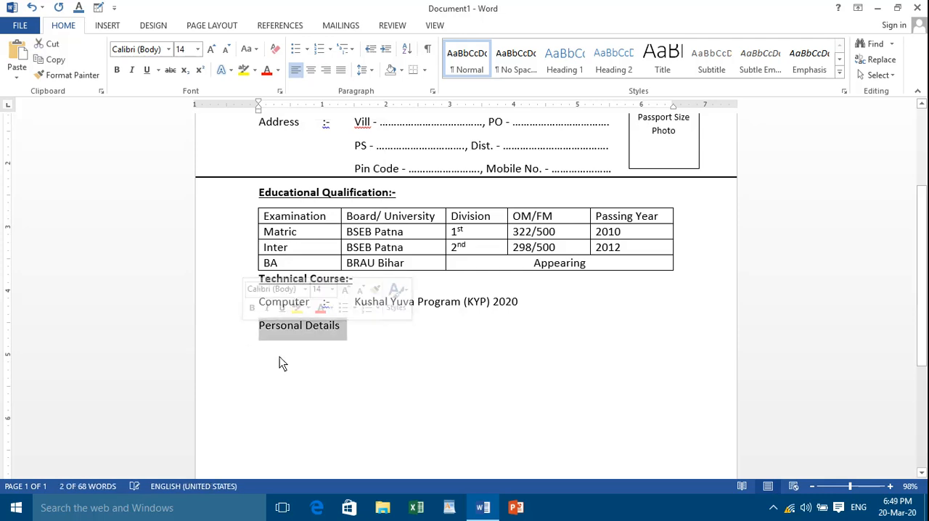
pyautogui.click(117, 71)
pyautogui.click(147, 71)
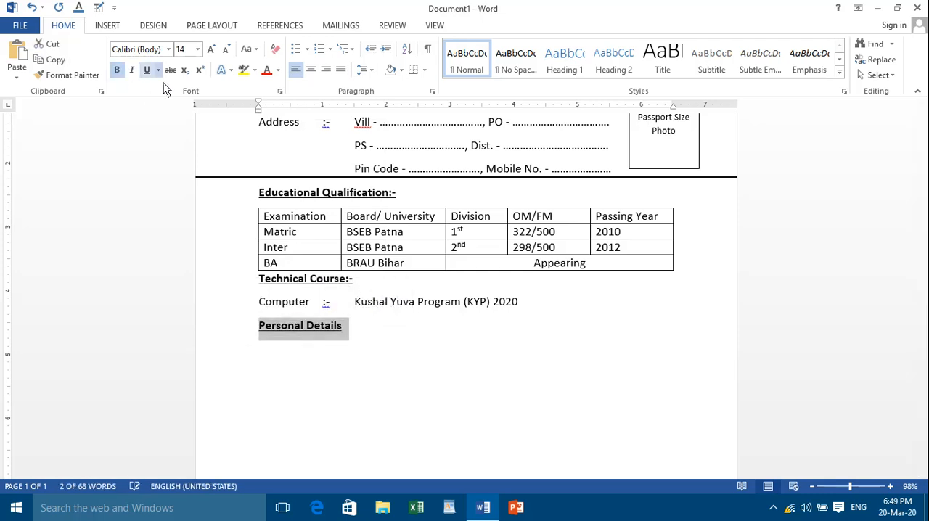
pyautogui.click(361, 328)
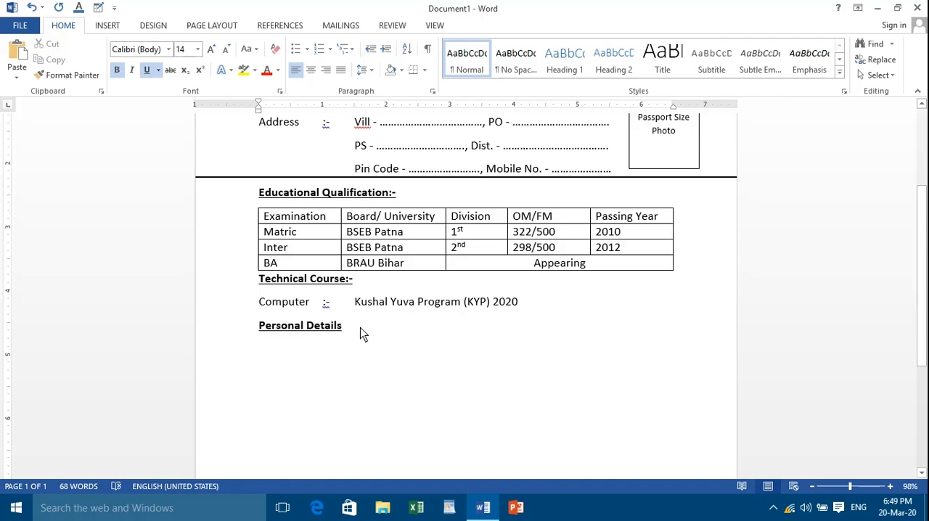
pyautogui.write(':-')
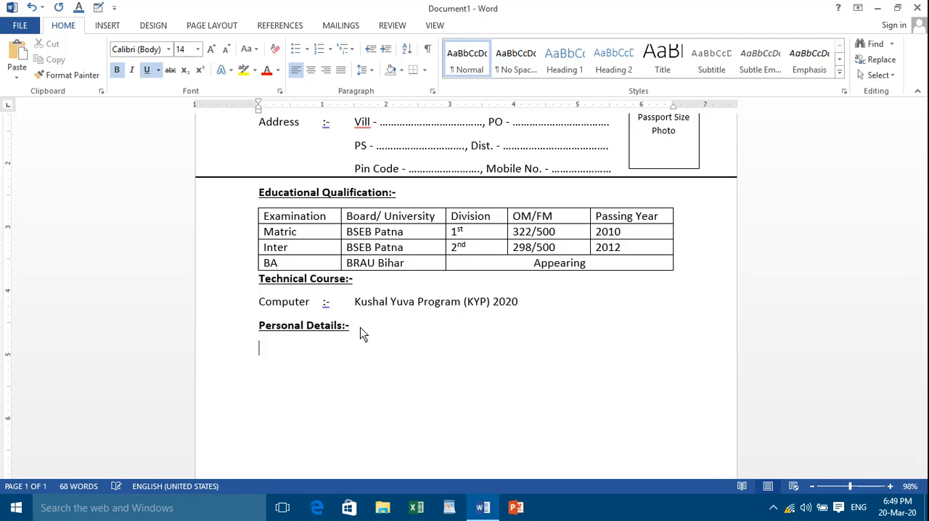
# Enter the tab-separated label "Mother's Name :-" on the line below the heading, with underline and bold turned off
pyautogui.click(141, 71)
pyautogui.click(119, 71)
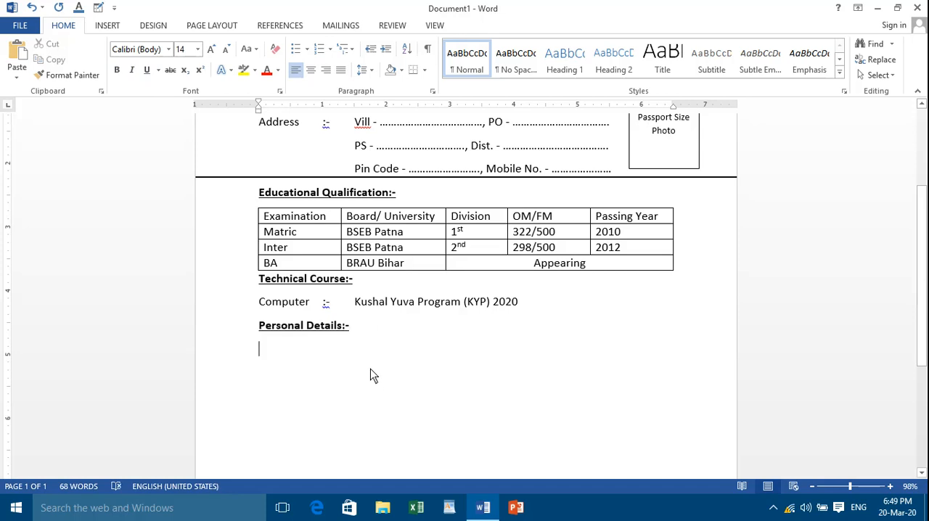
pyautogui.scroll(3, 370, 374)
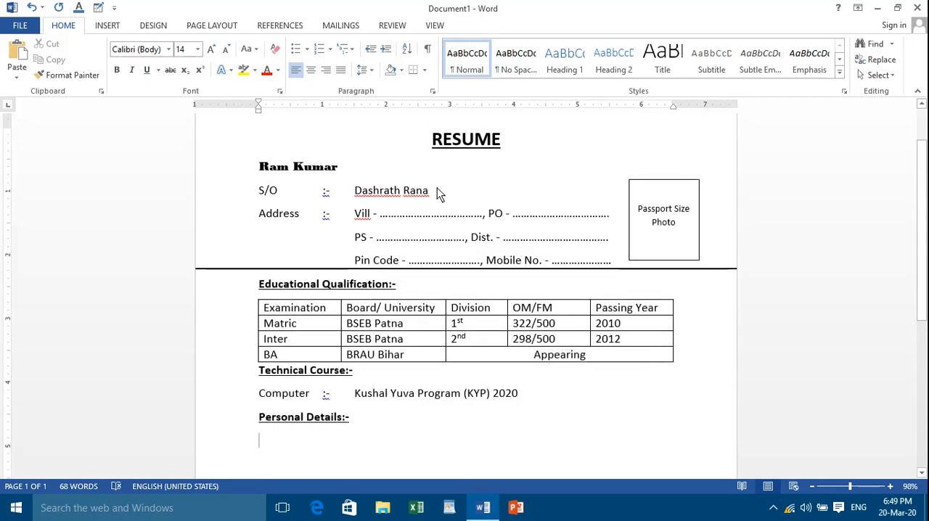
pyautogui.scroll(-3, 416, 200)
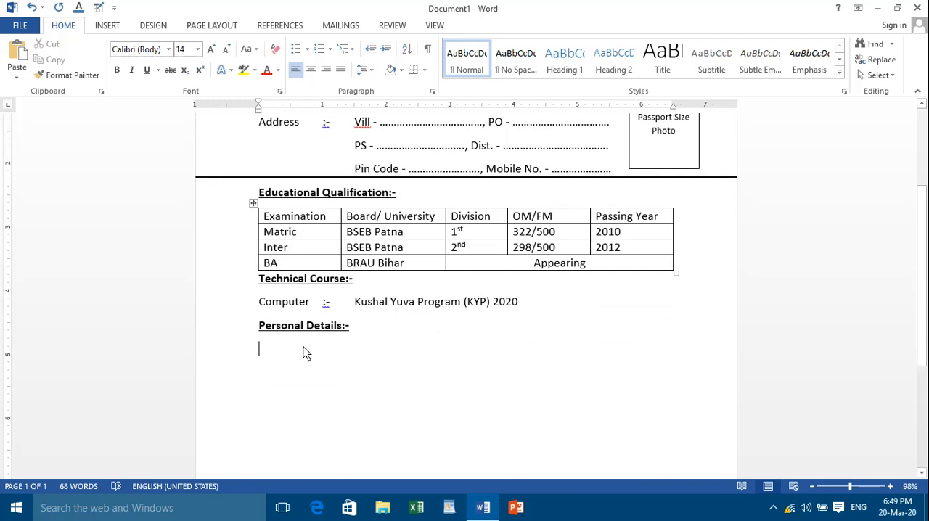
pyautogui.write('Moth')
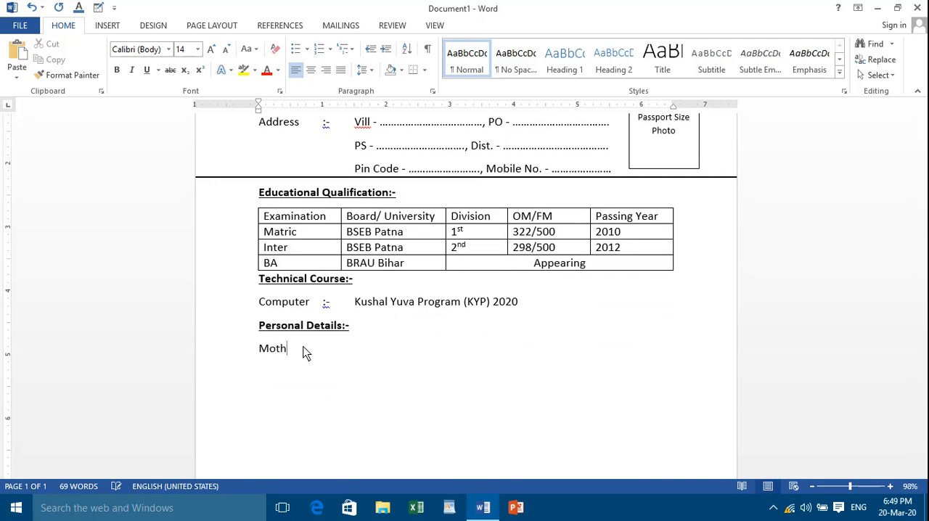
pyautogui.write('er')
pyautogui.write('"')
pyautogui.press('BackSpace')
pyautogui.write("'s")
pyautogui.write(' Nam')
pyautogui.write('e')
pyautogui.press('Tab')
pyautogui.write(':-')
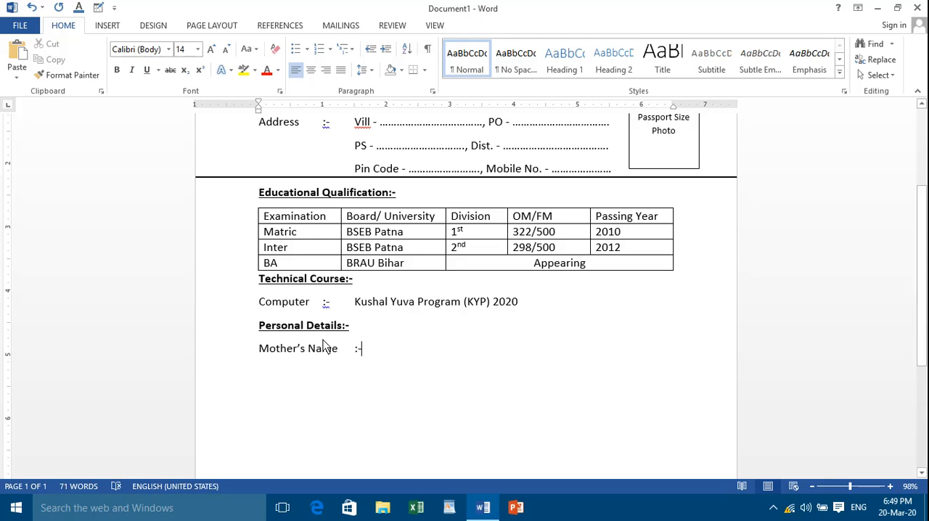
# Shift the Computer row's ":-" one tab further to align it with the Mother's Name row, and add a dotted blank after "Mother's Name :-"
pyautogui.click(323, 303)
pyautogui.press('Tab')
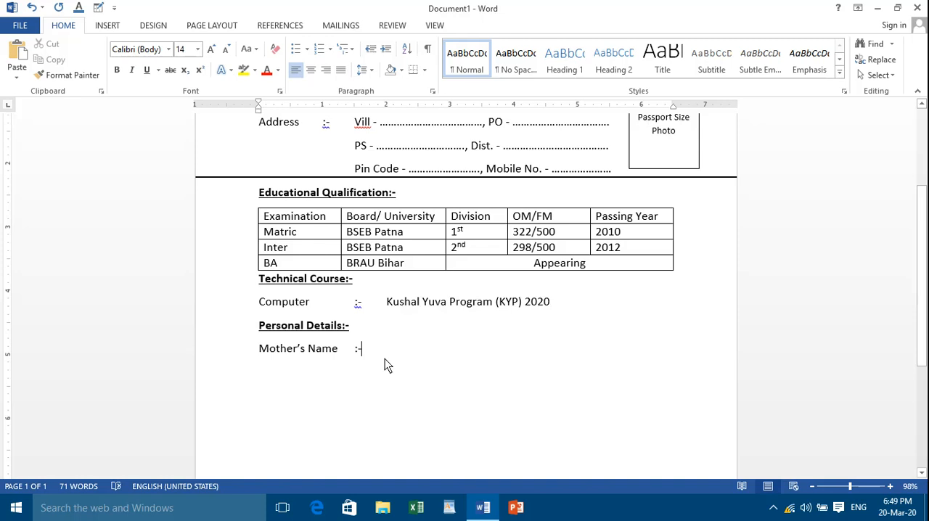
pyautogui.press('Tab')
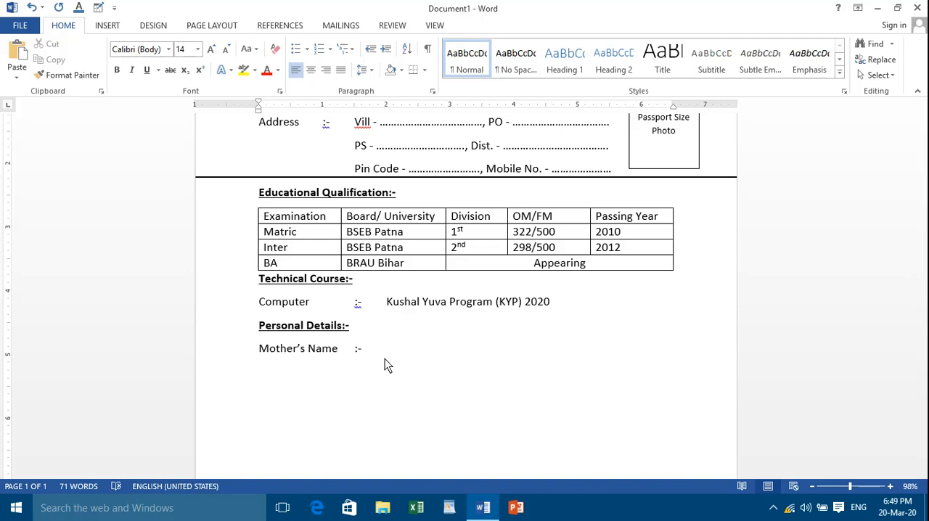
pyautogui.write('....................')
# Add a "Date of Birth :-" row with a dotted blank below the Mother's Name row
pyautogui.press('Return')
pyautogui.write('Date of Birth')
pyautogui.press('Tab')
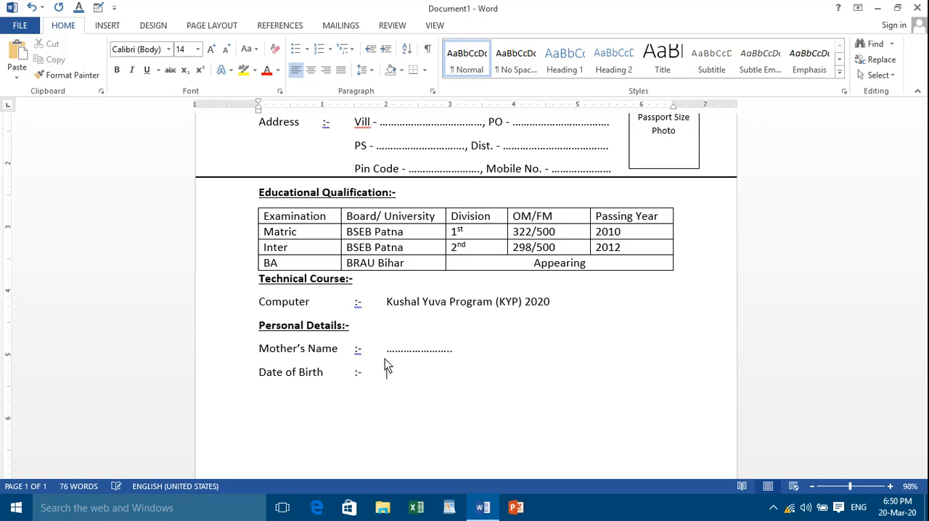
pyautogui.write('......................')
pyautogui.press('BackSpace')
pyautogui.press('BackSpace')
# Add a "Gender :-" row with a dotted blank below the Date of Birth row
pyautogui.press('Return')
pyautogui.write('Gender')
pyautogui.press('Tab')
pyautogui.write(':-')
pyautogui.press('Tab')
pyautogui.write('...........')
pyautogui.write('......')
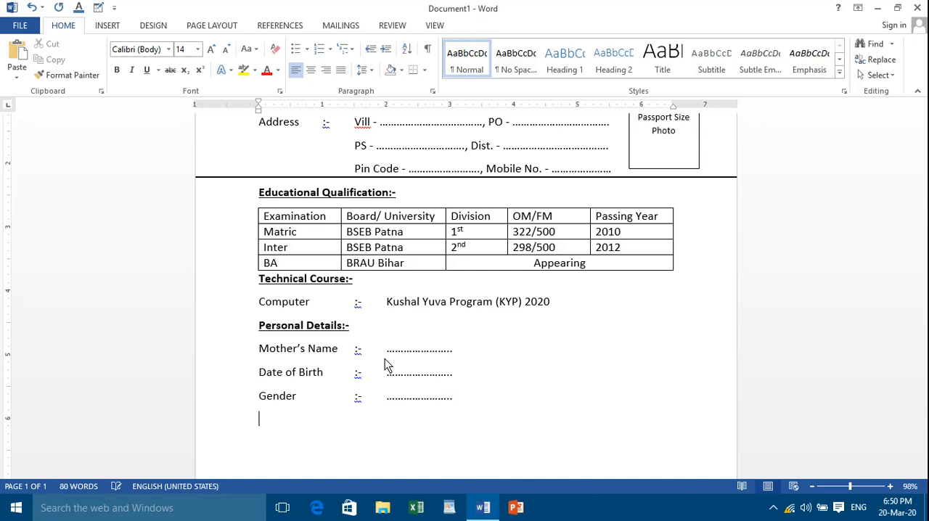
pyautogui.write('Category')
# Add a "Category :-" row with a dotted blank below the Gender row
pyautogui.press('Tab')
pyautogui.write(':- .................')
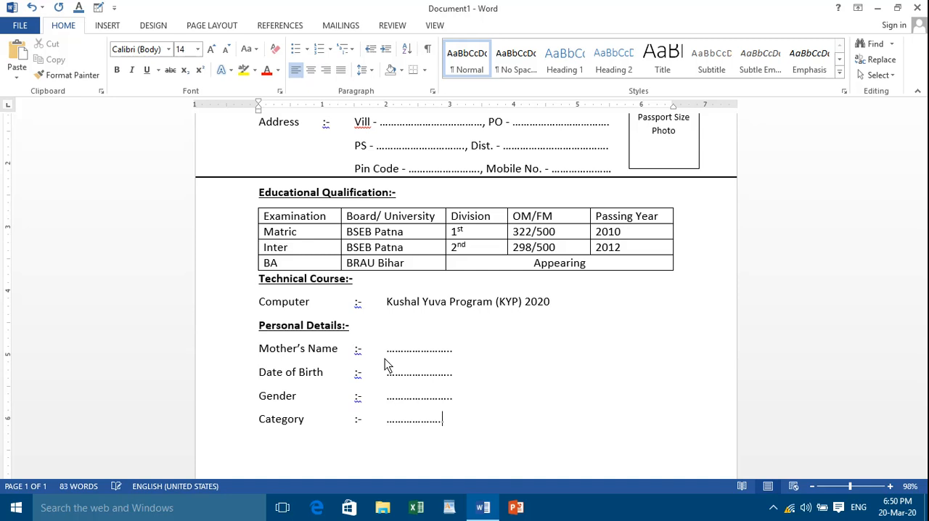
pyautogui.write('....')
# Add a "State :-" row with a dotted blank below the Category row
pyautogui.press('Return')
pyautogui.write('Sta')
pyautogui.write('te')
pyautogui.press('Tab')
pyautogui.write(':-')
pyautogui.press('Tab')
pyautogui.write('.....................')
# Insert a "Religion :-" row with a dotted blank between the Category and State rows
pyautogui.click(458, 428)
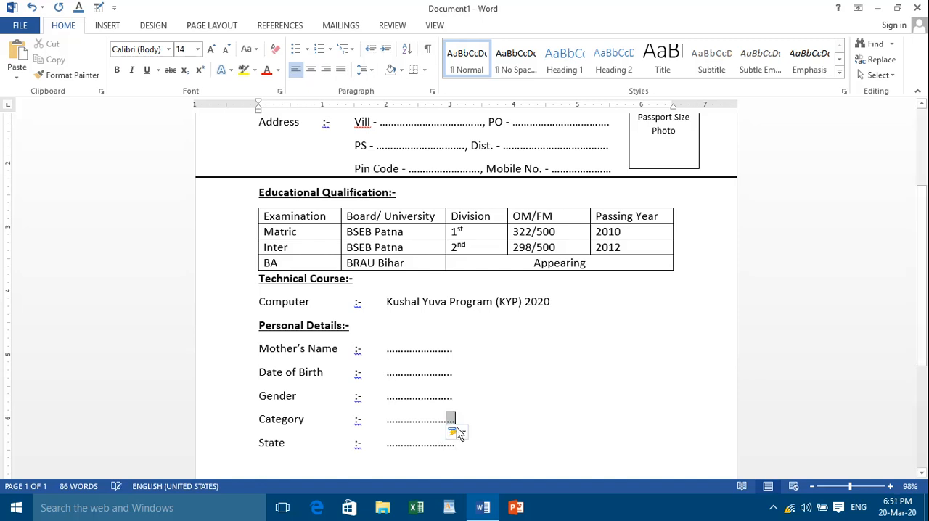
pyautogui.press('Return')
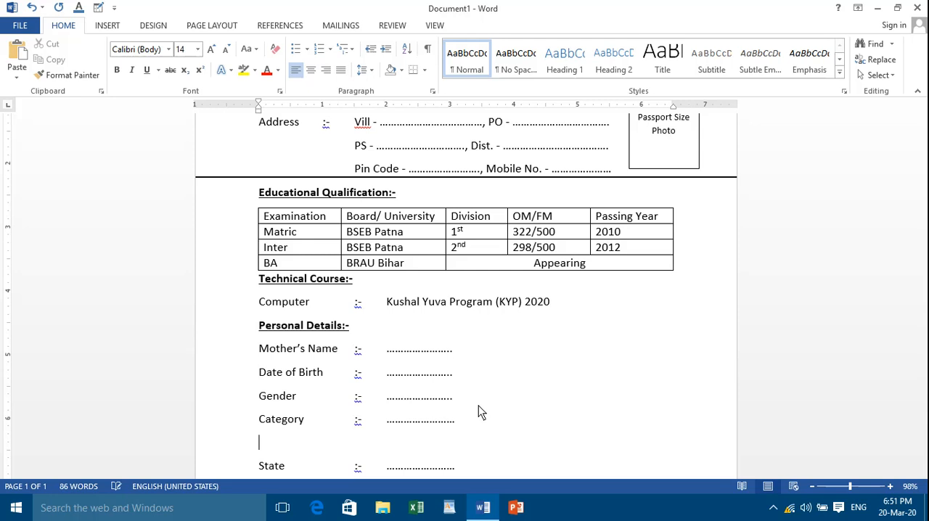
pyautogui.write('Re')
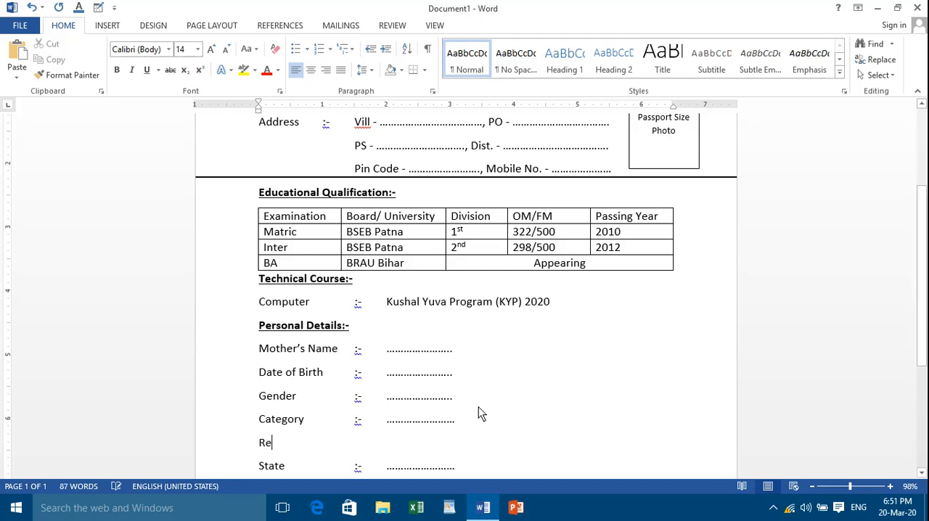
pyautogui.write('li')
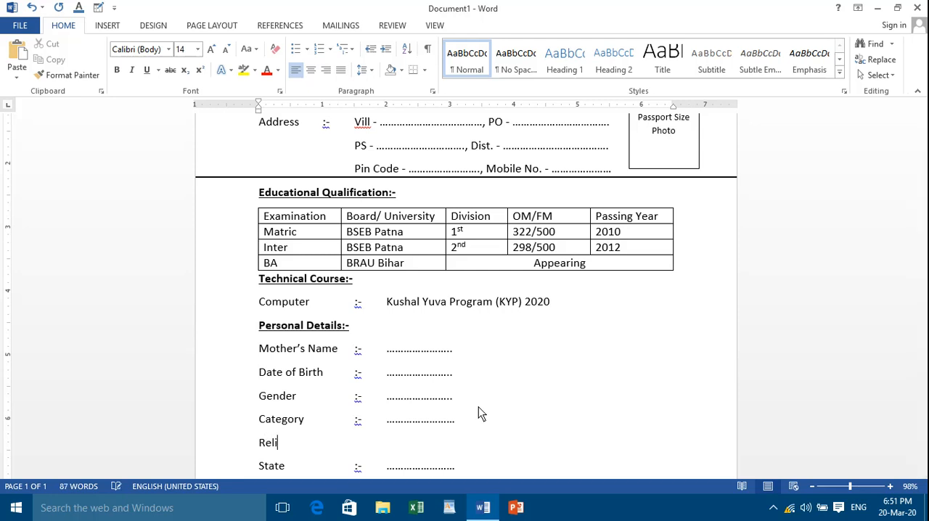
pyautogui.write('gion :- ........................')
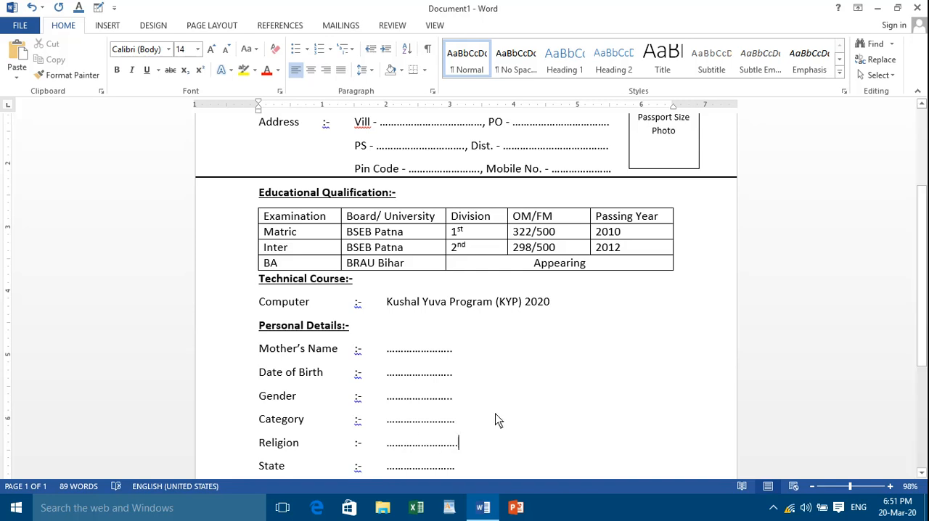
# Add a "Nationality :-" row with a dotted blank below the State row
pyautogui.scroll(-1, 374, 435)
pyautogui.scroll(-2, 428, 450)
pyautogui.click(407, 400)
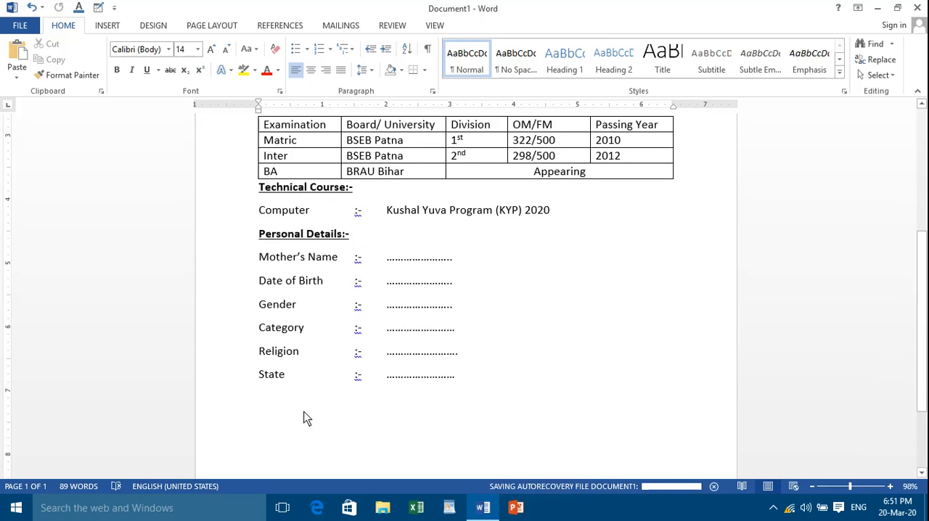
pyautogui.write('Nat')
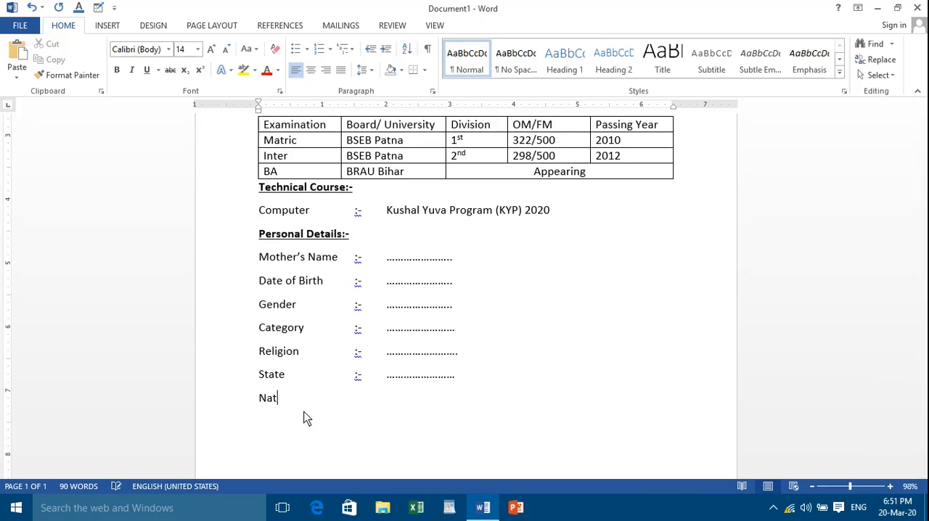
pyautogui.write('ionality\t:-\t....................')
# Add a "Marital Status :-" row with a dotted blank below the Nationality row
pyautogui.press('Return')
pyautogui.scroll(-3, 312, 420)
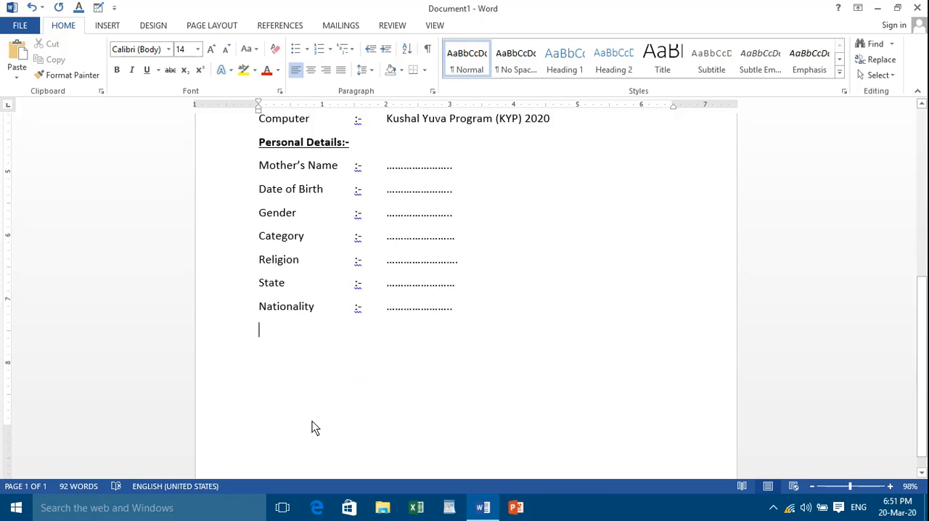
pyautogui.write('A')
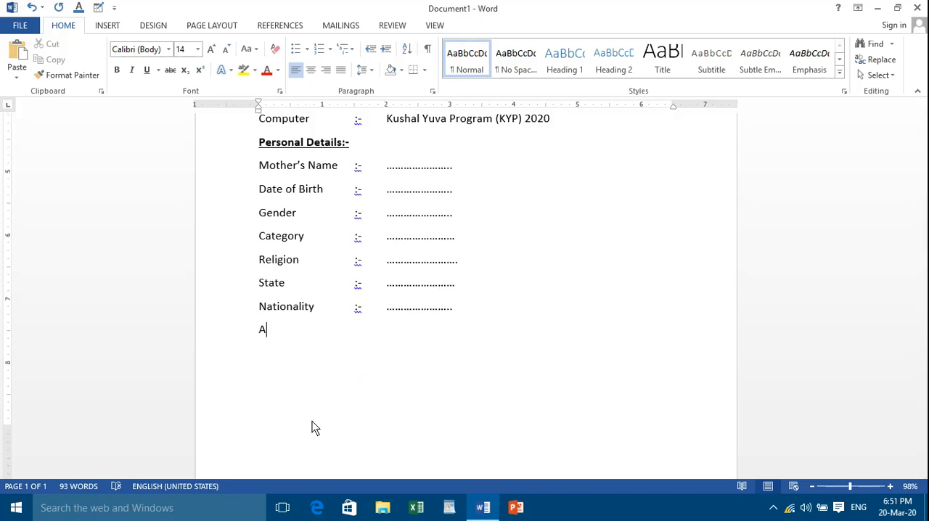
pyautogui.press('BackSpace')
pyautogui.write('Ma')
pyautogui.write('rital Status')
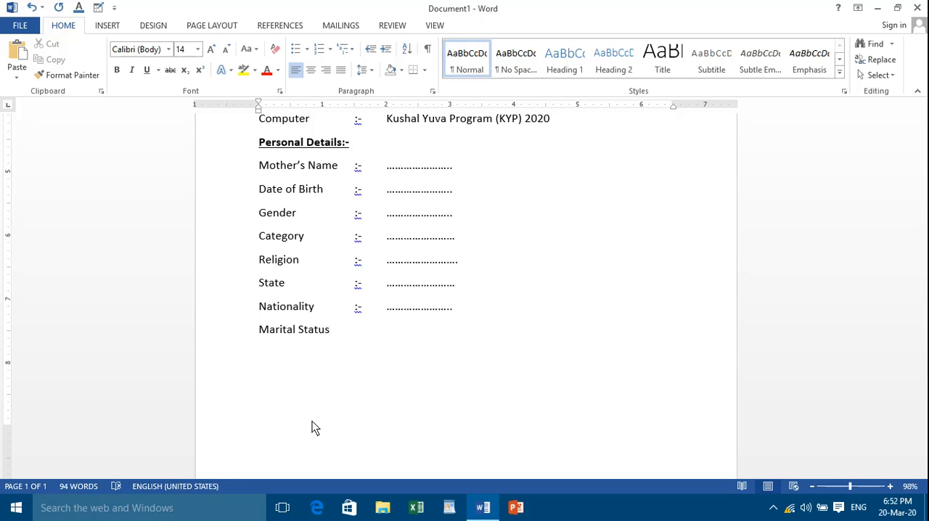
pyautogui.press('Tab')
pyautogui.write(':-')
pyautogui.press('Tab')
pyautogui.write('.................')
pyautogui.write('......')
# Add a "Gmail Id :-" row with a dotted blank below the Marital Status row
pyautogui.write('G')
pyautogui.write('mai')
pyautogui.write('l Id')
pyautogui.press('Tab')
pyautogui.write(':-')
pyautogui.press('Tab')
pyautogui.write('...........')
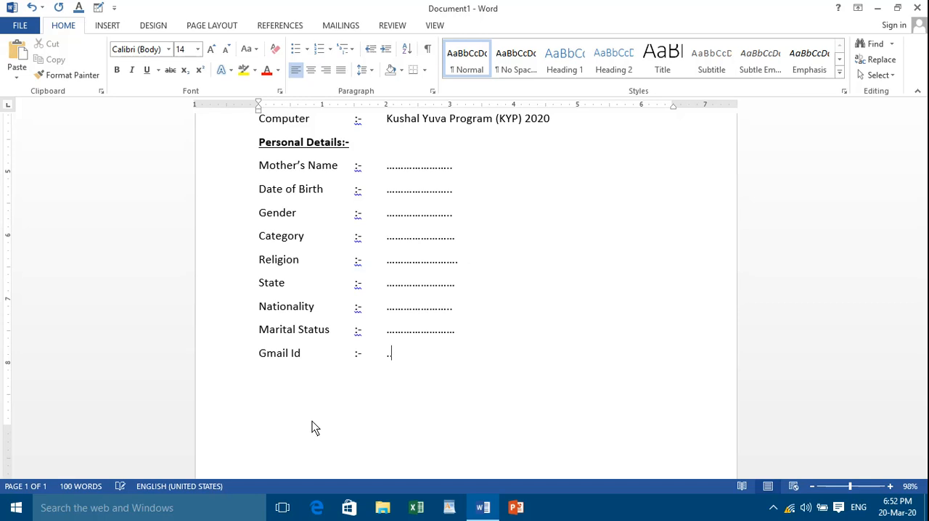
pyautogui.write('............')
# Add a "Place :-" row with a dotted blank below the Gmail Id row
pyautogui.press('Return')
pyautogui.write('Place')
pyautogui.press('Tab')
pyautogui.press('Tab')
pyautogui.write(':-')
pyautogui.press('Tab')
pyautogui.write('....................')
pyautogui.write('.')
# Add a "Date :-" row with a dotted blank below the Place row
pyautogui.write('Date')
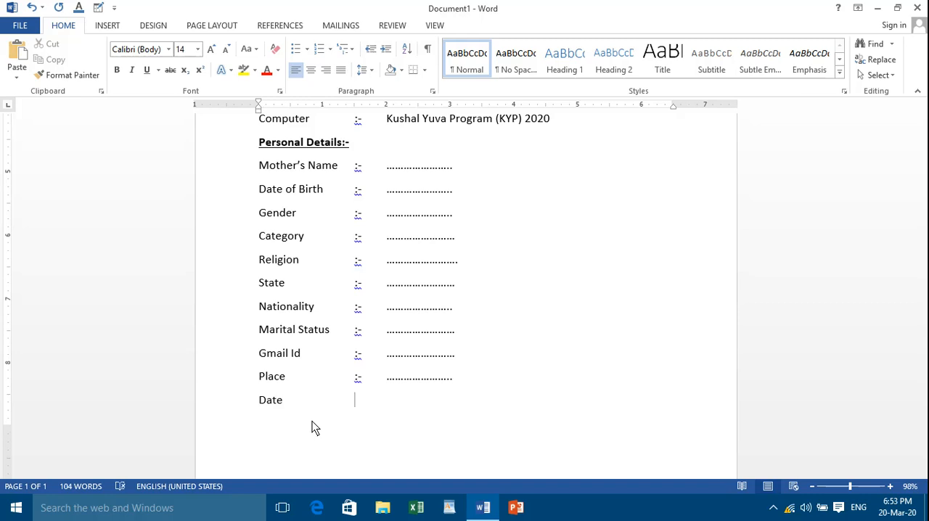
pyautogui.scroll(-1, 358, 425)
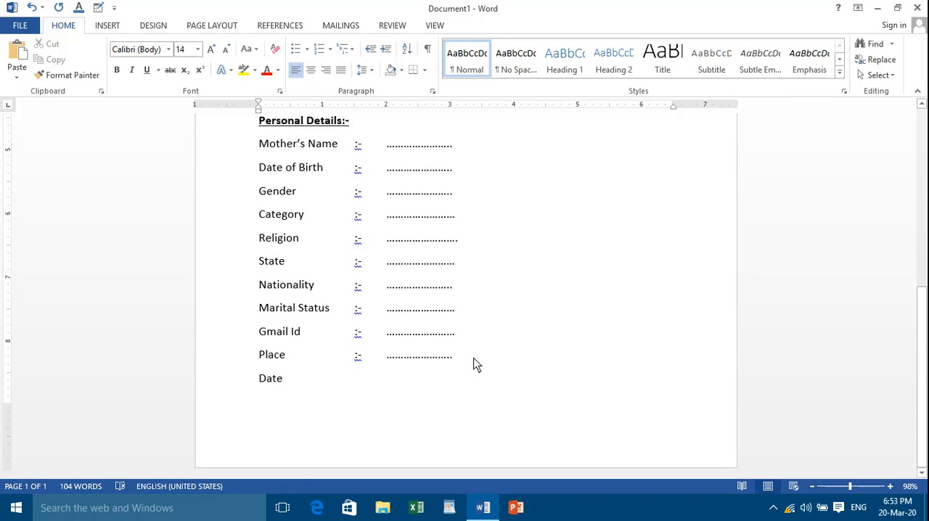
pyautogui.press('Tab')
pyautogui.hotkey('ctrl', 'Return')
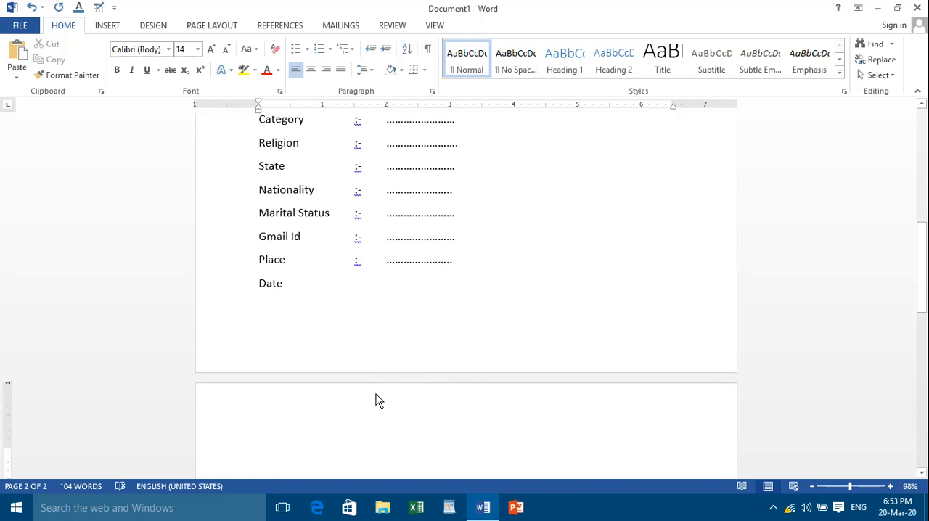
pyautogui.press('BackSpace')
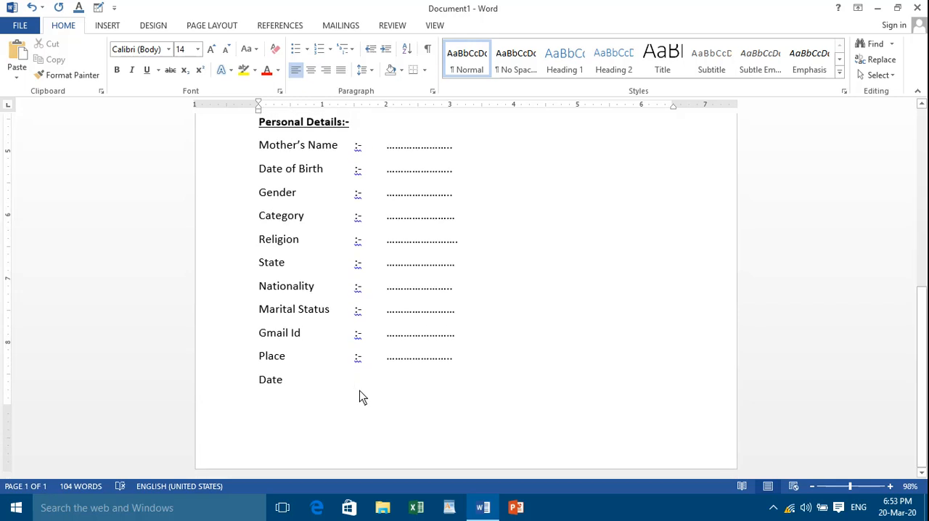
pyautogui.write(':')
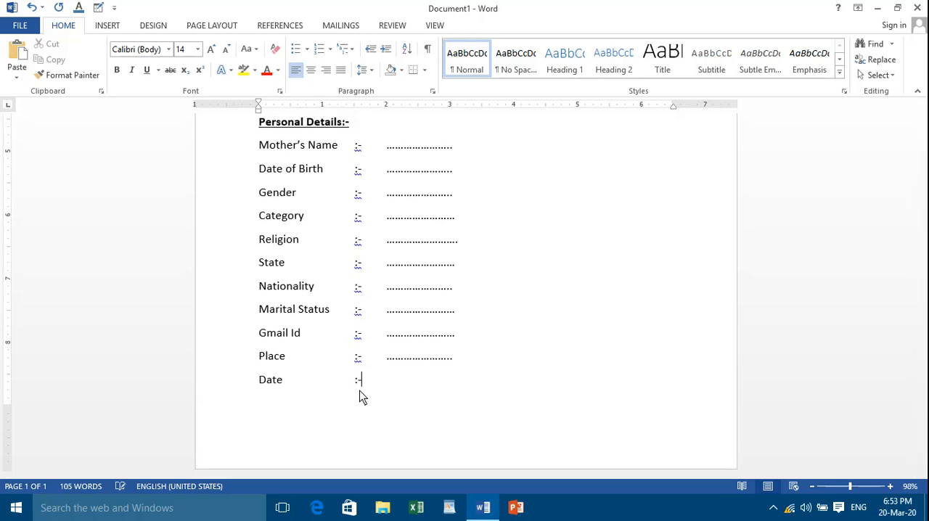
pyautogui.write('-\t......................')
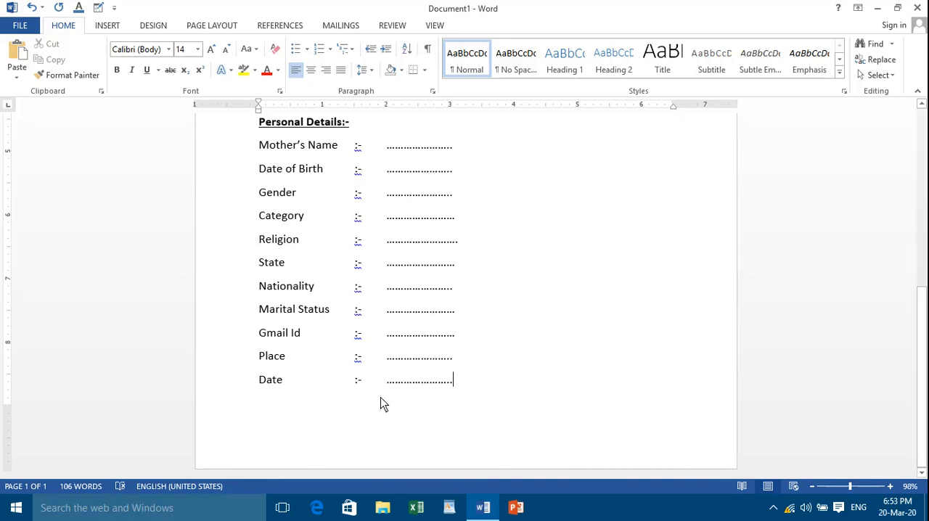
# Add the word "SIGNATURE" on the Date row, spaced three tabs after the dotted blank
pyautogui.press('Tab')
pyautogui.press('Tab')
pyautogui.press('Tab')
pyautogui.press('Tab')
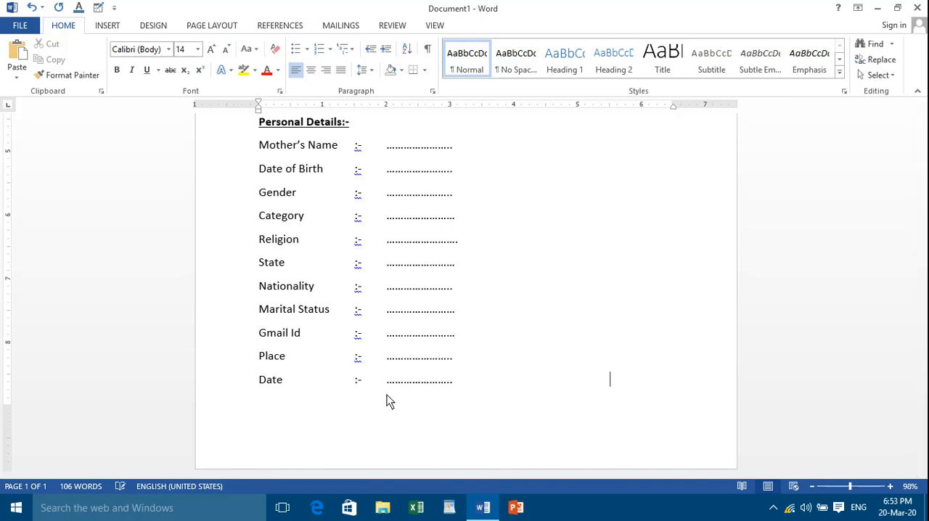
pyautogui.write('SIGNATURE')
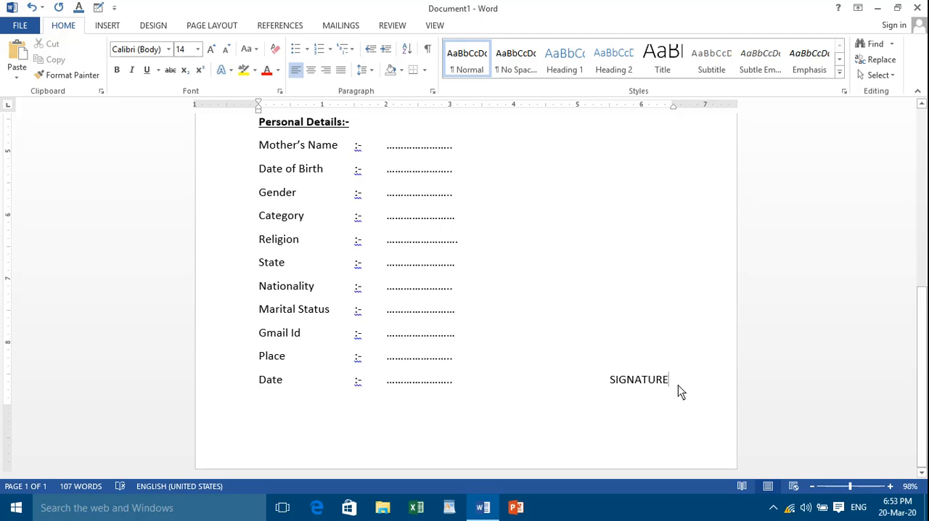
# Change the font of the word "SIGNATURE" to Century Schoolbook
pyautogui.moveTo(678, 384); pyautogui.dragTo(584, 381)
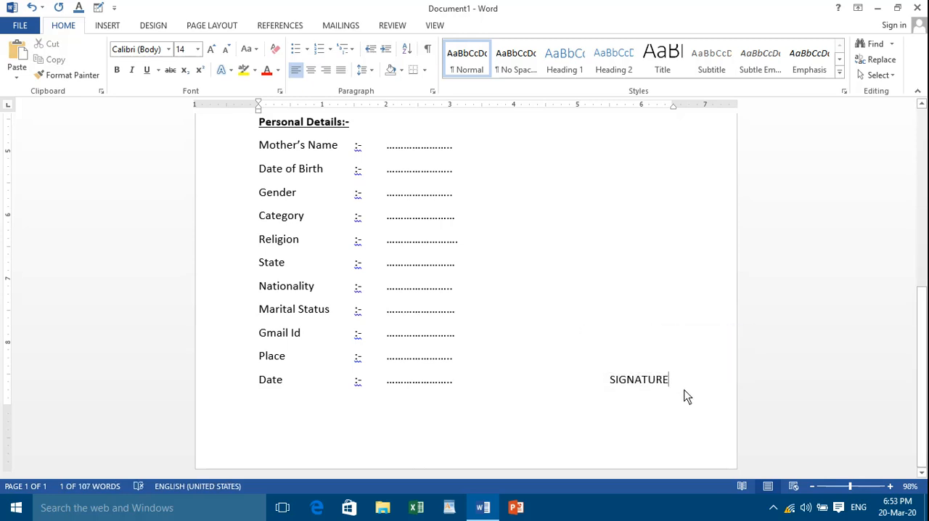
pyautogui.moveTo(685, 392); pyautogui.dragTo(606, 383)
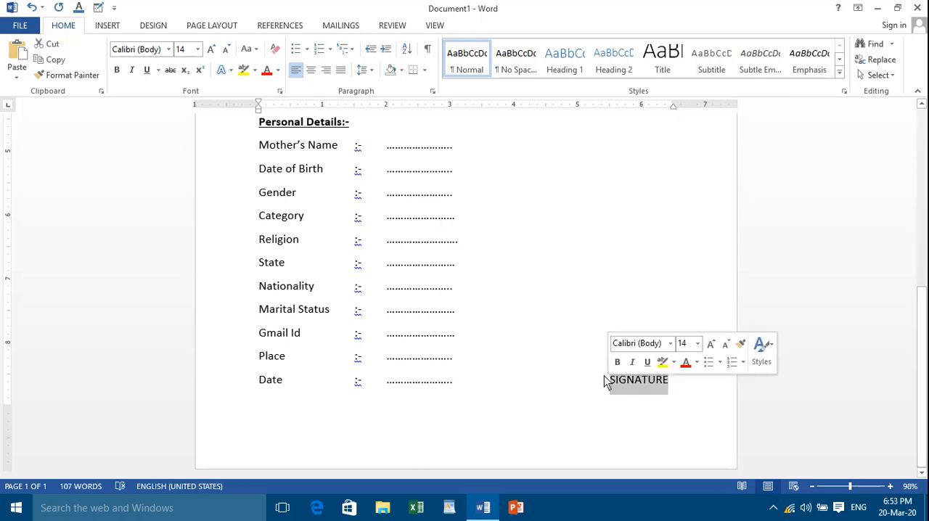
pyautogui.click(168, 49)
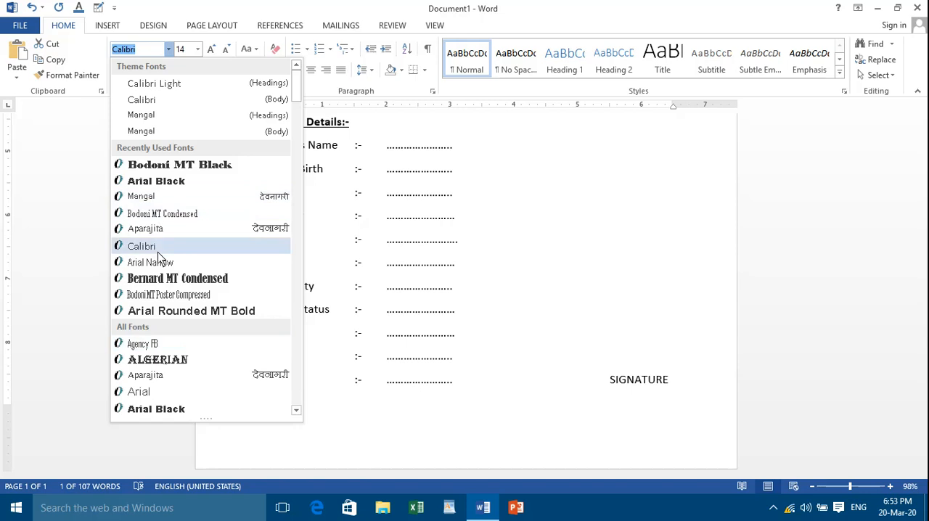
pyautogui.scroll(-2, 172, 392)
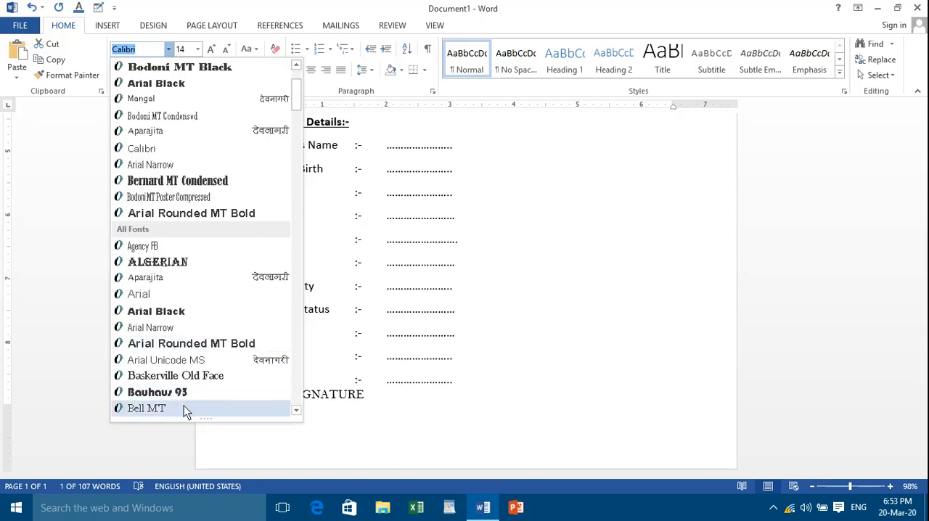
pyautogui.scroll(-3, 183, 405)
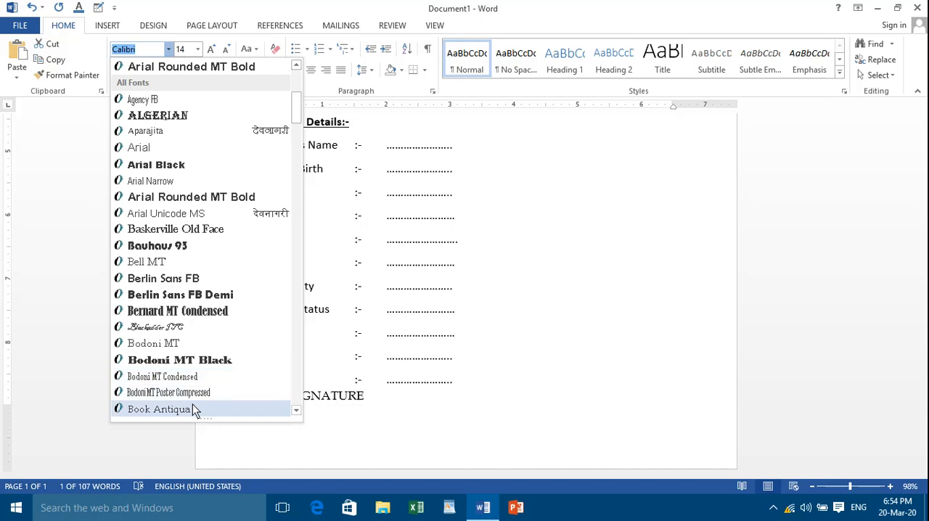
pyautogui.scroll(-1, 193, 401)
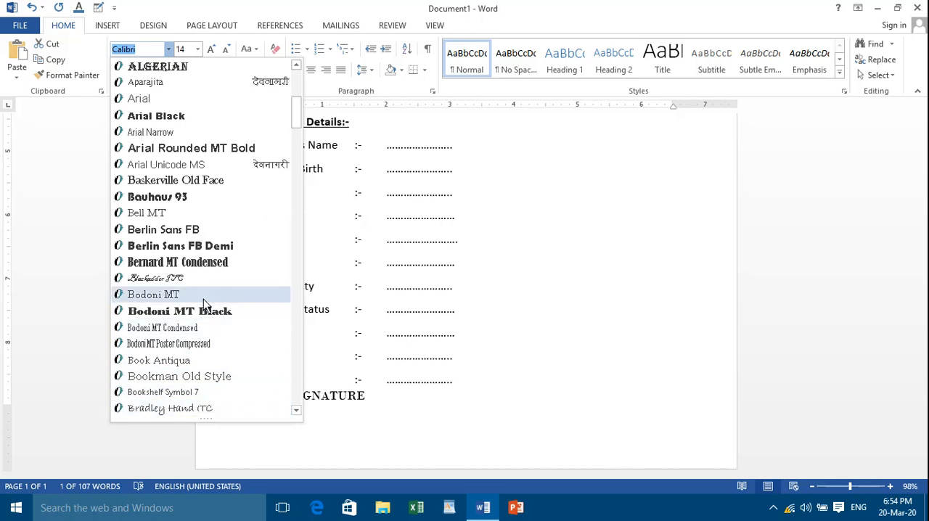
pyautogui.scroll(-4, 204, 305)
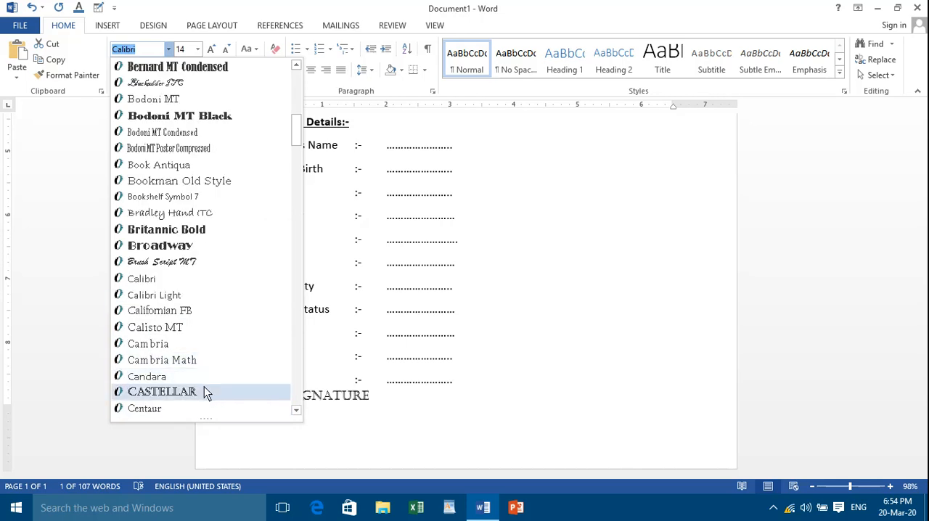
pyautogui.scroll(-2, 201, 369)
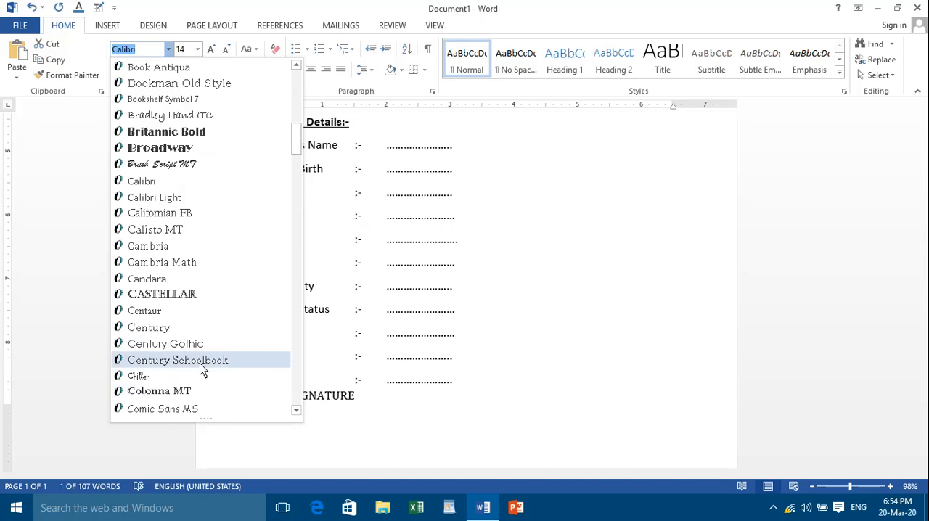
pyautogui.click(202, 368)
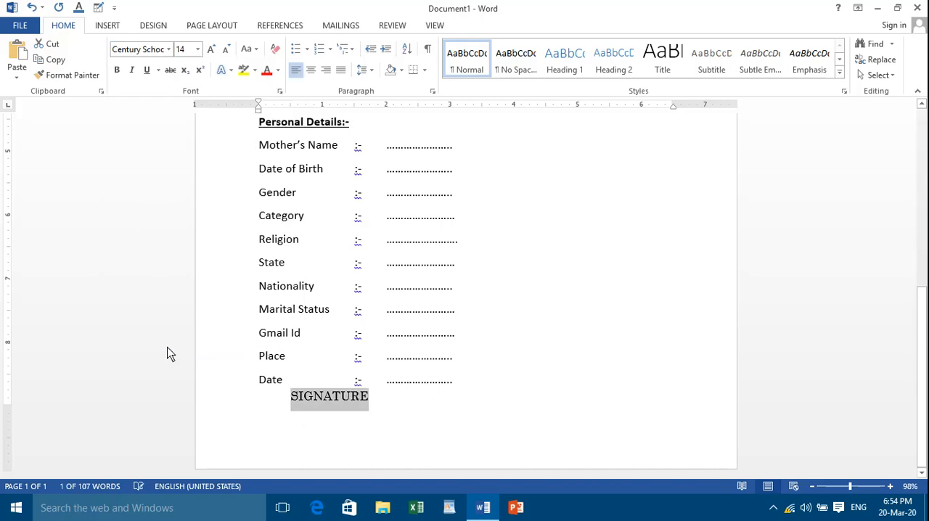
# Remove one tab before "SIGNATURE" to bring the word back onto the Date row
pyautogui.click(498, 398)
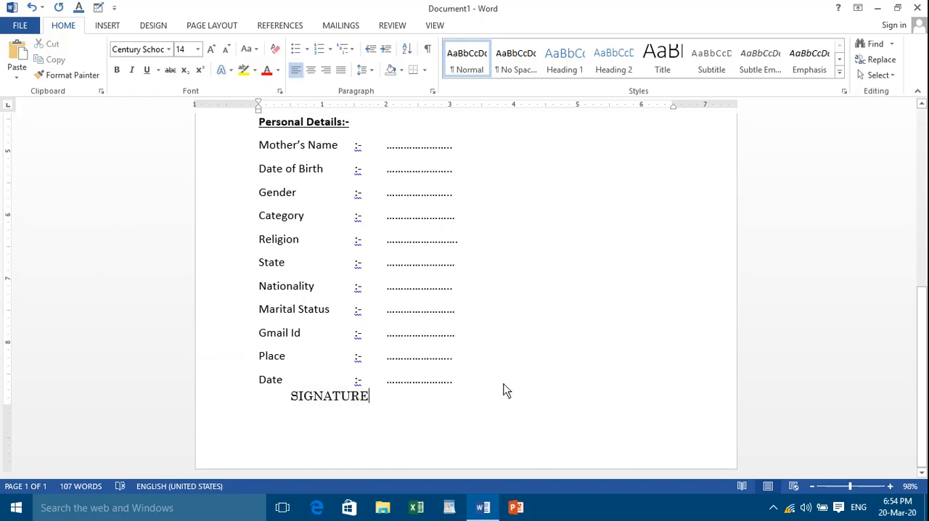
pyautogui.click(539, 379)
pyautogui.press('Delete')
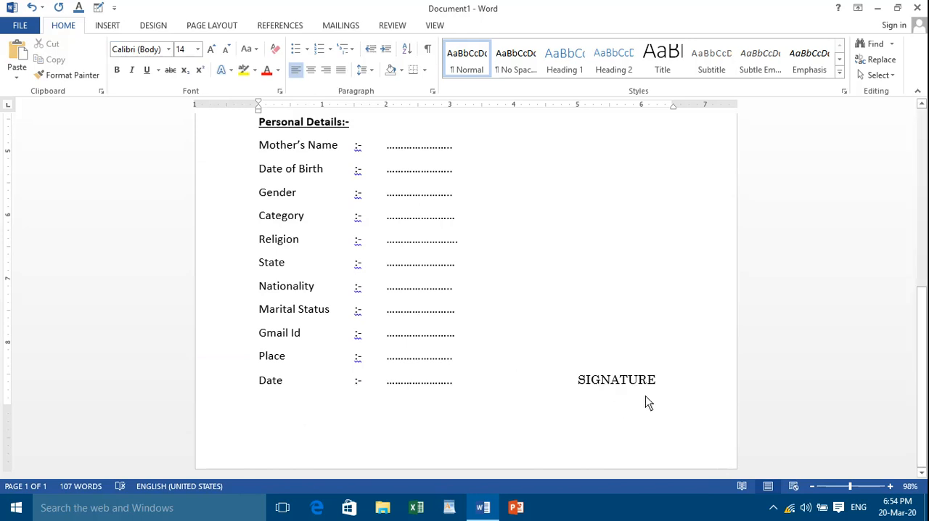
pyautogui.click(660, 385)
# Review the whole resume in the document and in the print preview, and return to editing
pyautogui.scroll(5, 627, 394)
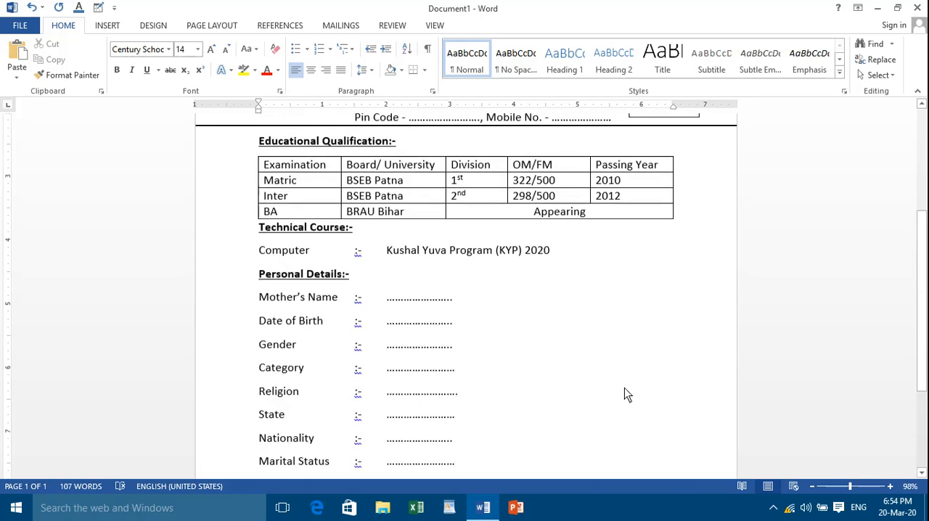
pyautogui.scroll(3, 624, 388)
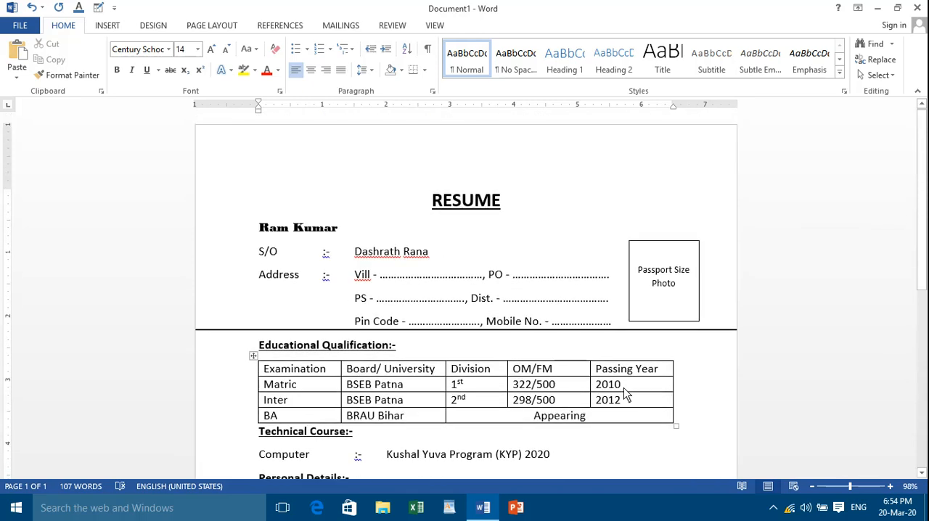
pyautogui.scroll(-2, 623, 388)
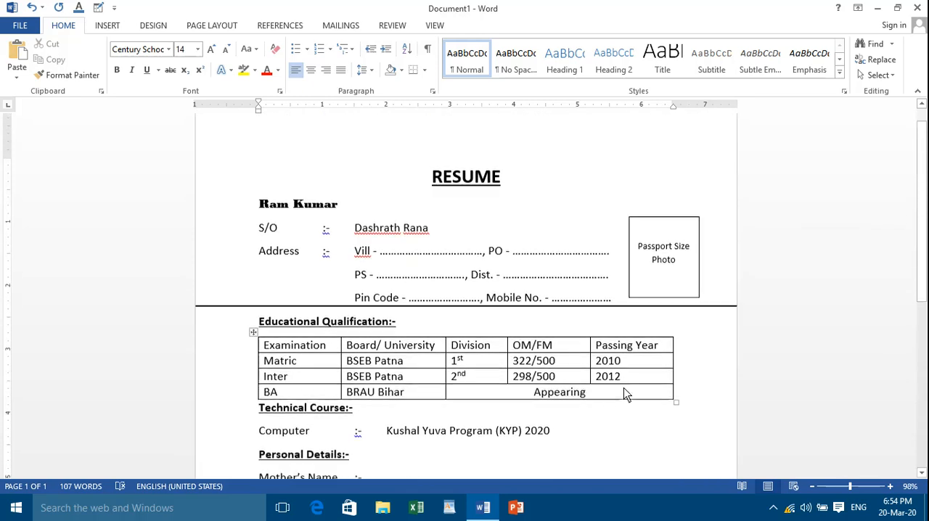
pyautogui.scroll(-6, 623, 387)
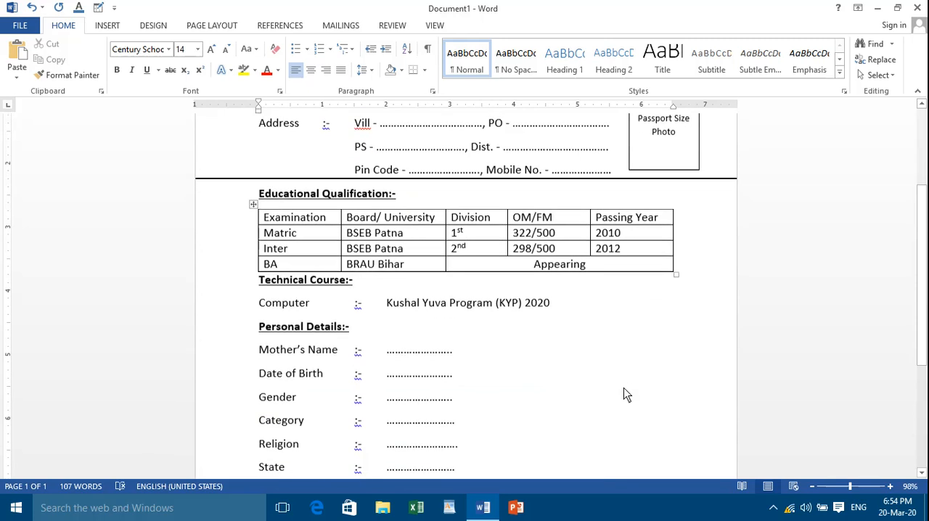
pyautogui.scroll(8, 622, 394)
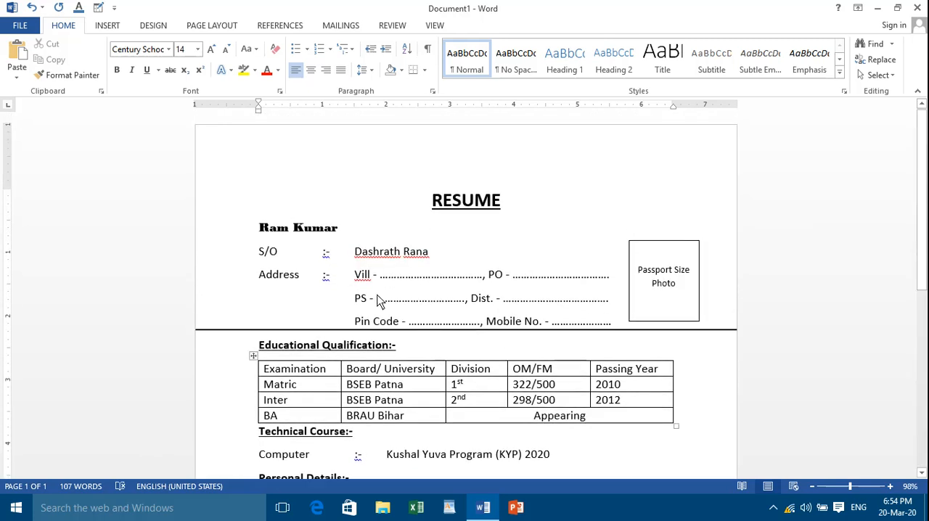
pyautogui.click(20, 28)
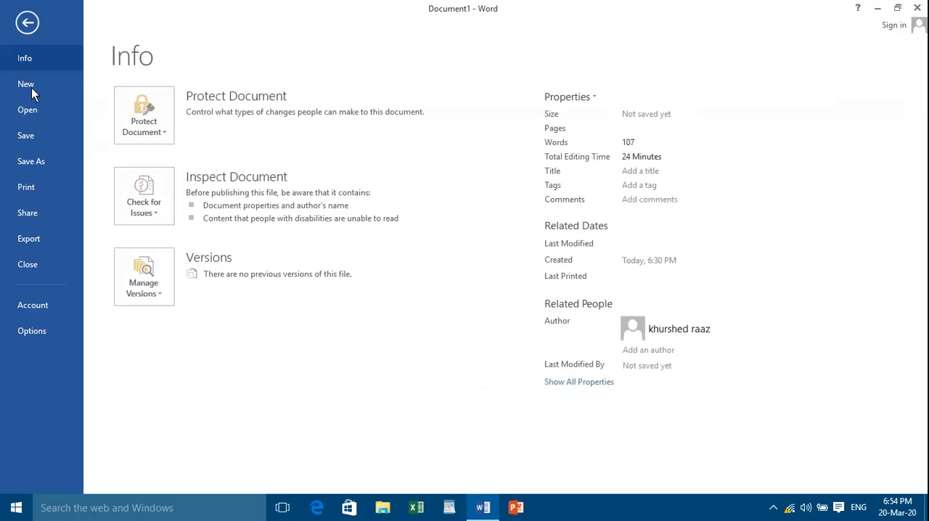
pyautogui.click(40, 190)
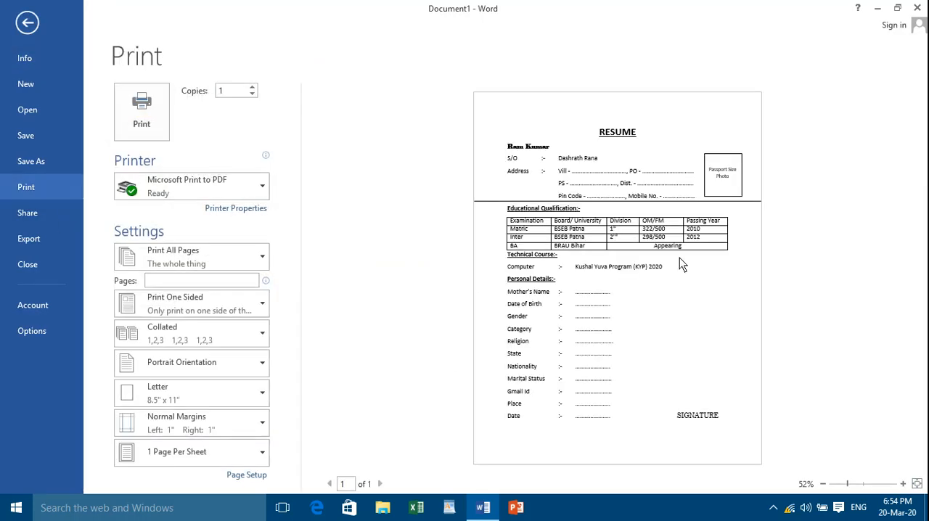
pyautogui.scroll(2, 613, 263)
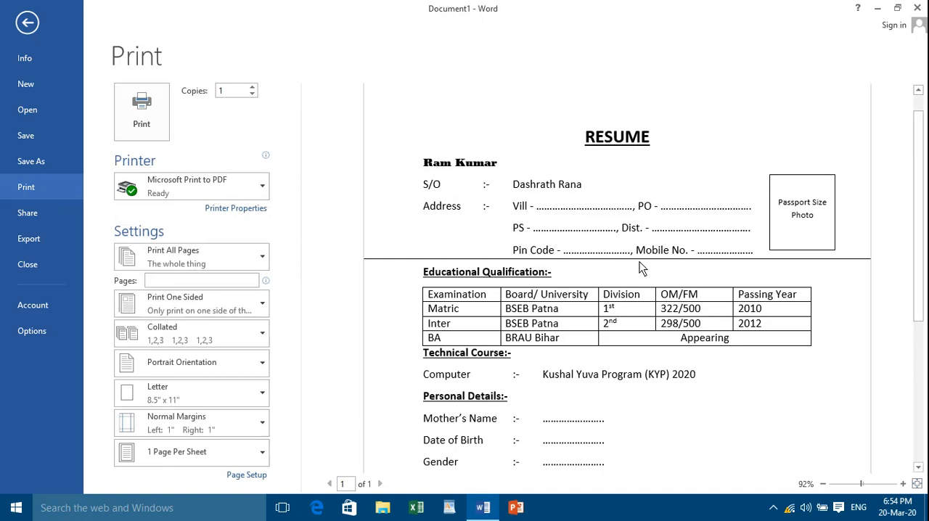
pyautogui.scroll(-3, 636, 271)
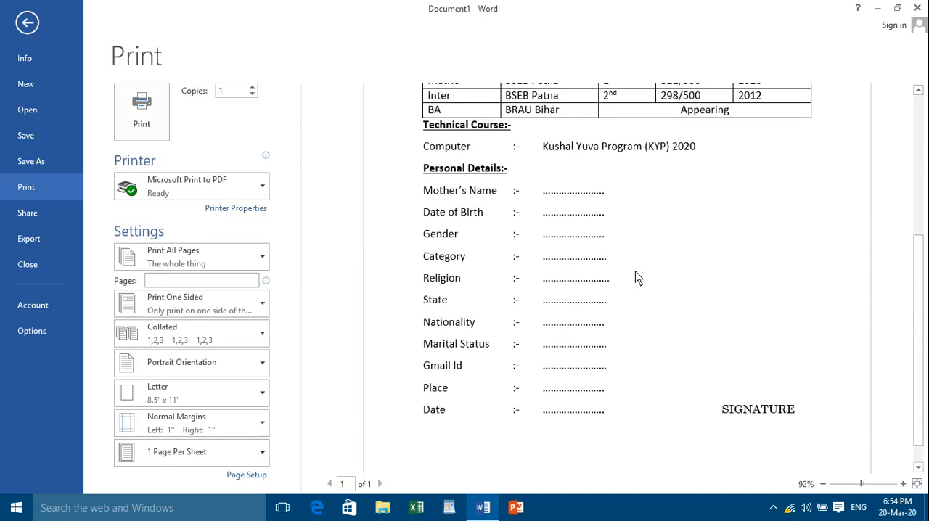
pyautogui.scroll(-1, 635, 278)
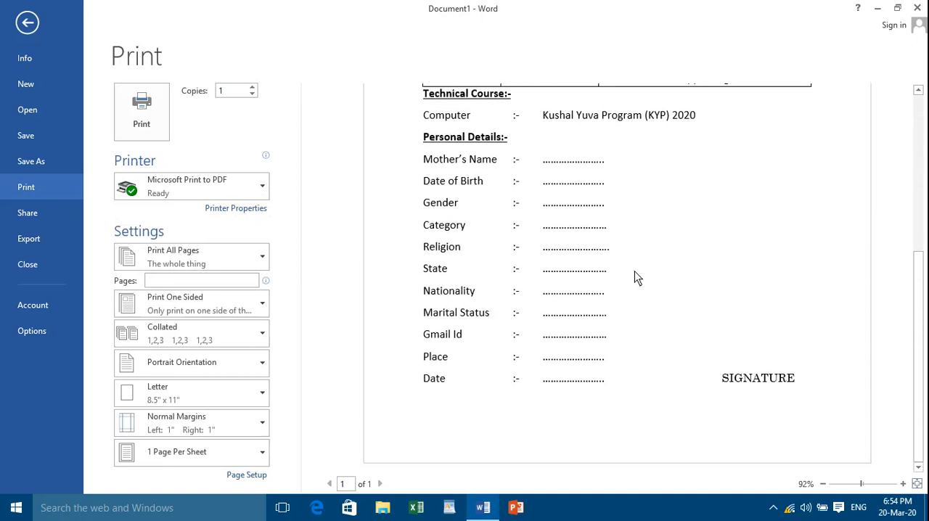
pyautogui.scroll(5, 635, 271)
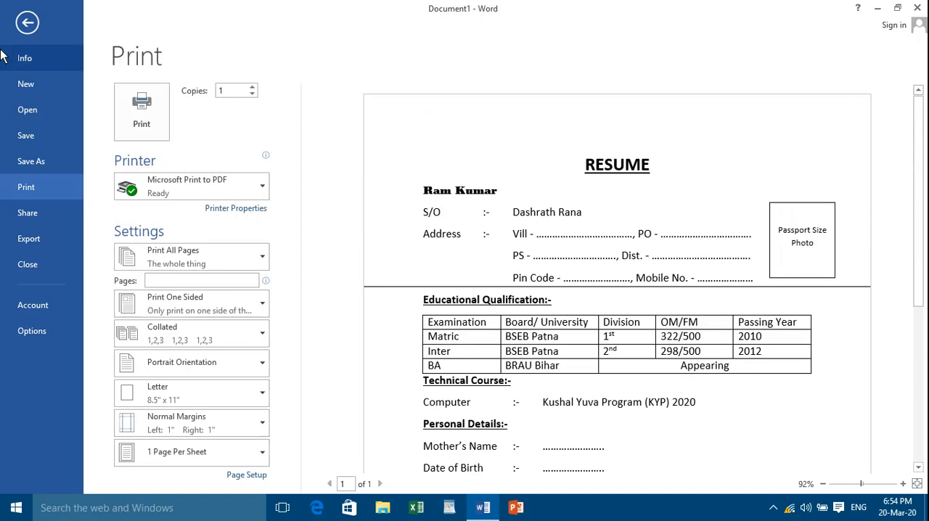
pyautogui.click(26, 23)
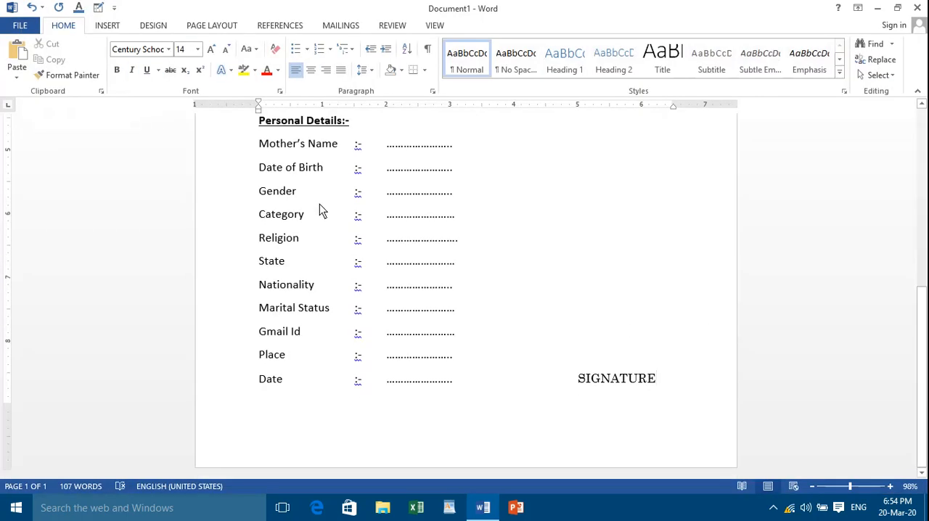